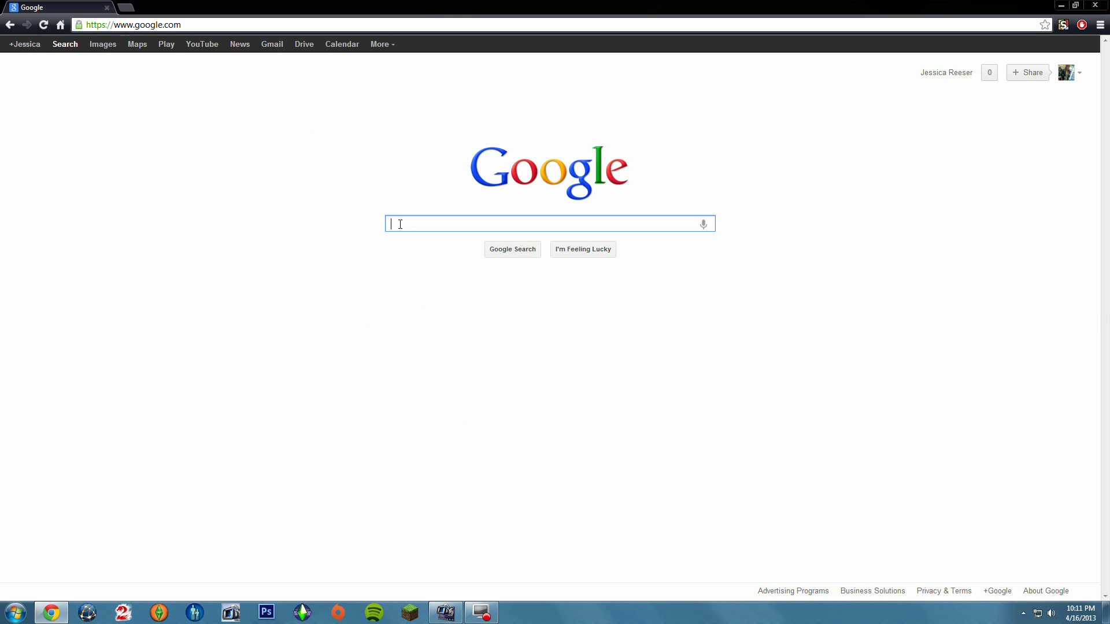
Search Google for 'Pose Player' and open the Mod The Sims result
text(Pose P)
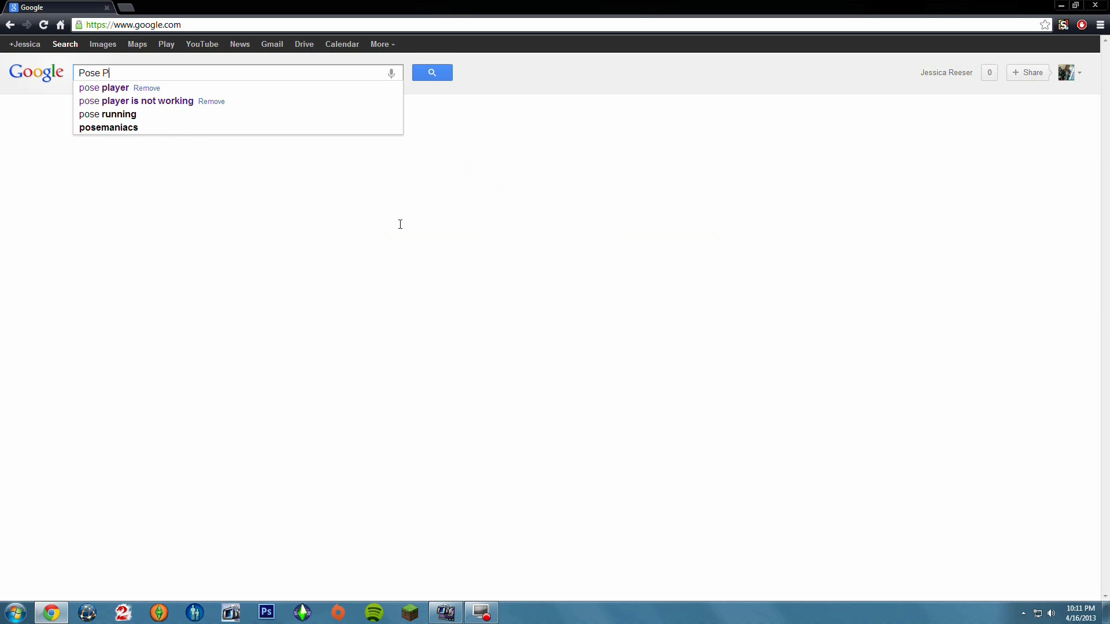
text(layer)
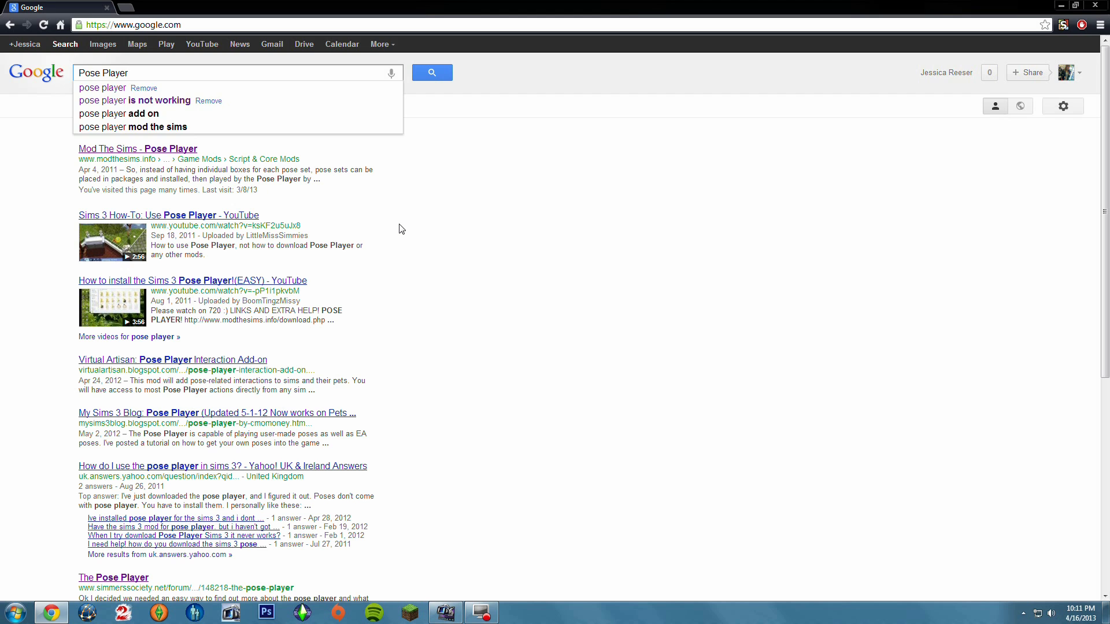
key(Return)
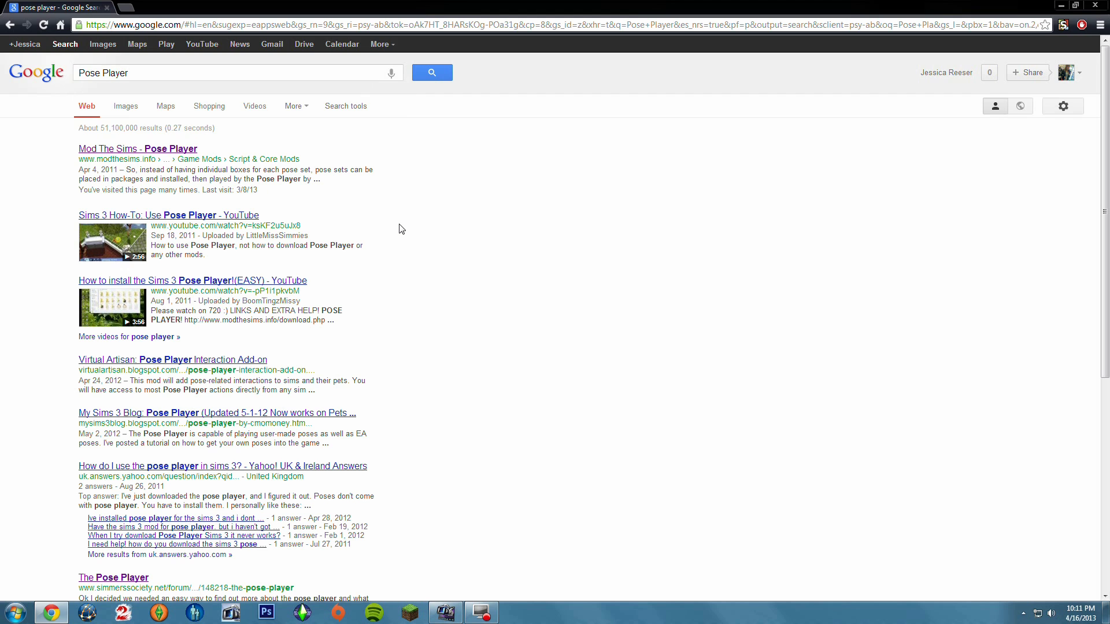
click(184, 151)
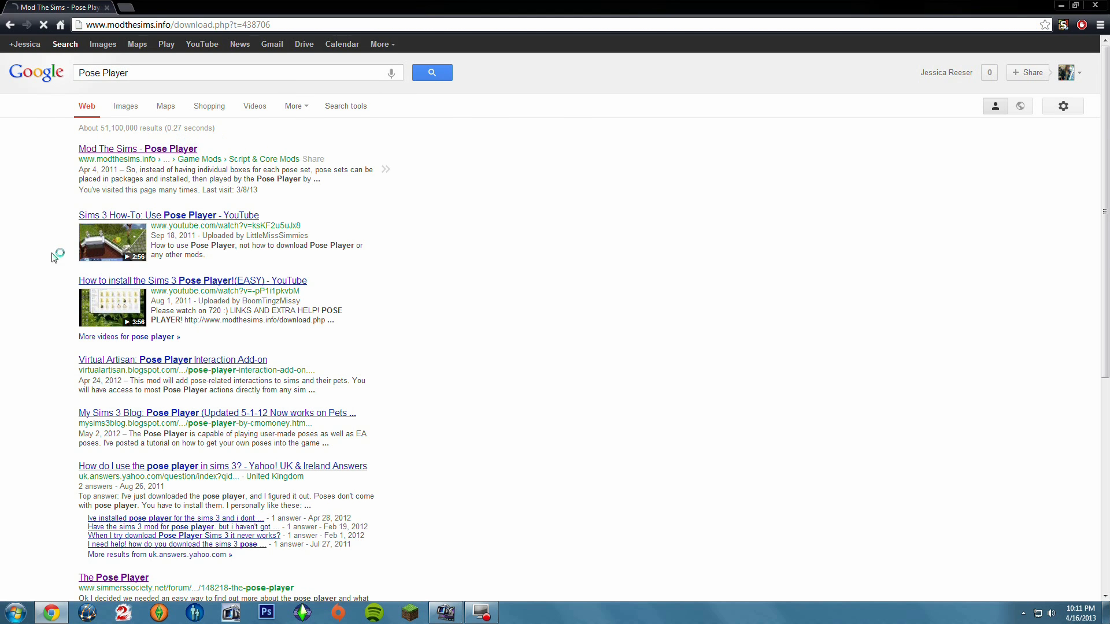
Scroll through the Pose Player page's description and instructions
scroll(378, 271, down, 8)
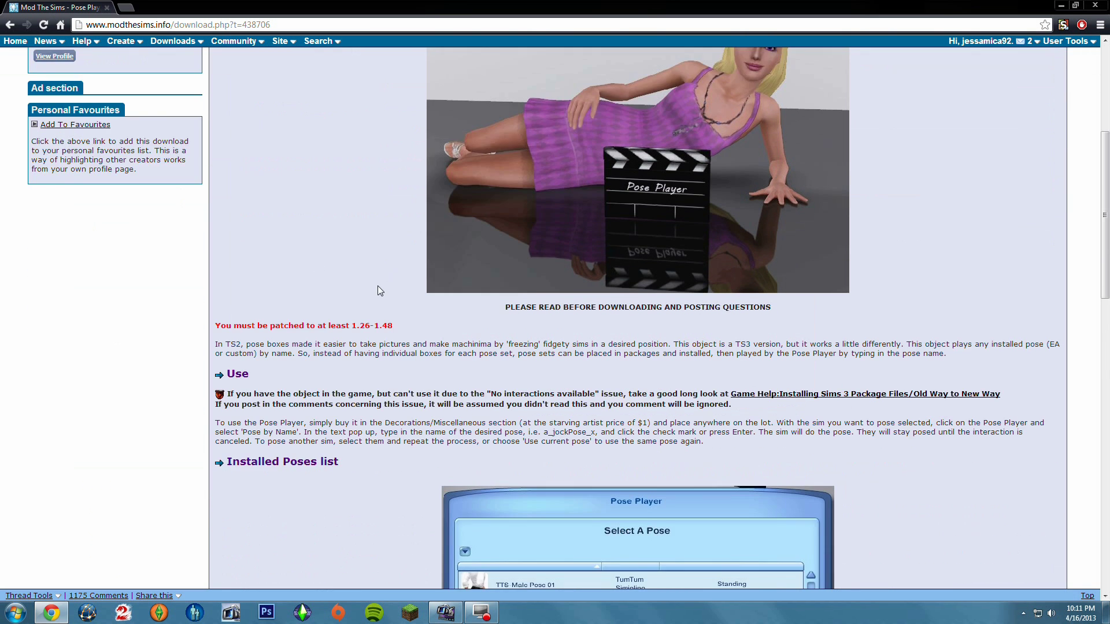
scroll(379, 294, up, 7)
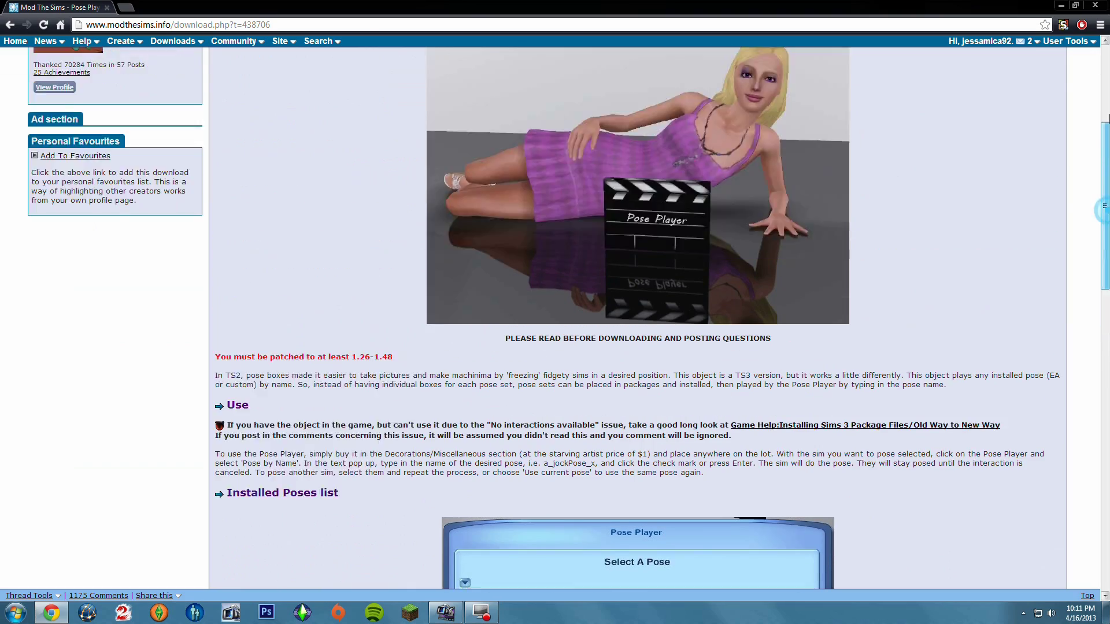
scroll(1091, 298, down, 20)
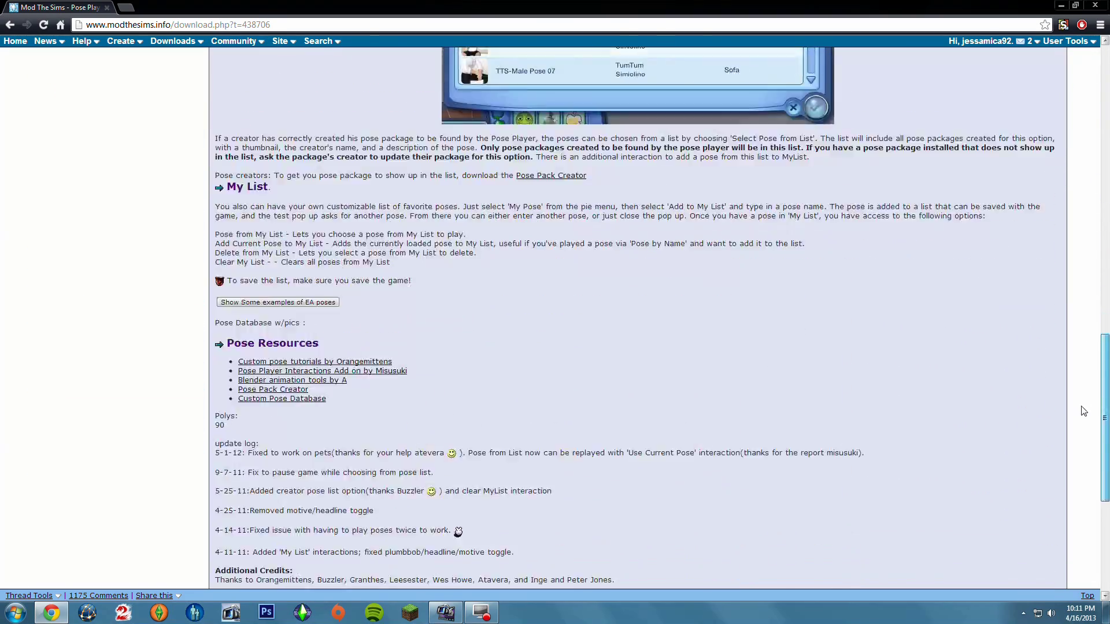
scroll(1083, 474, up, 20)
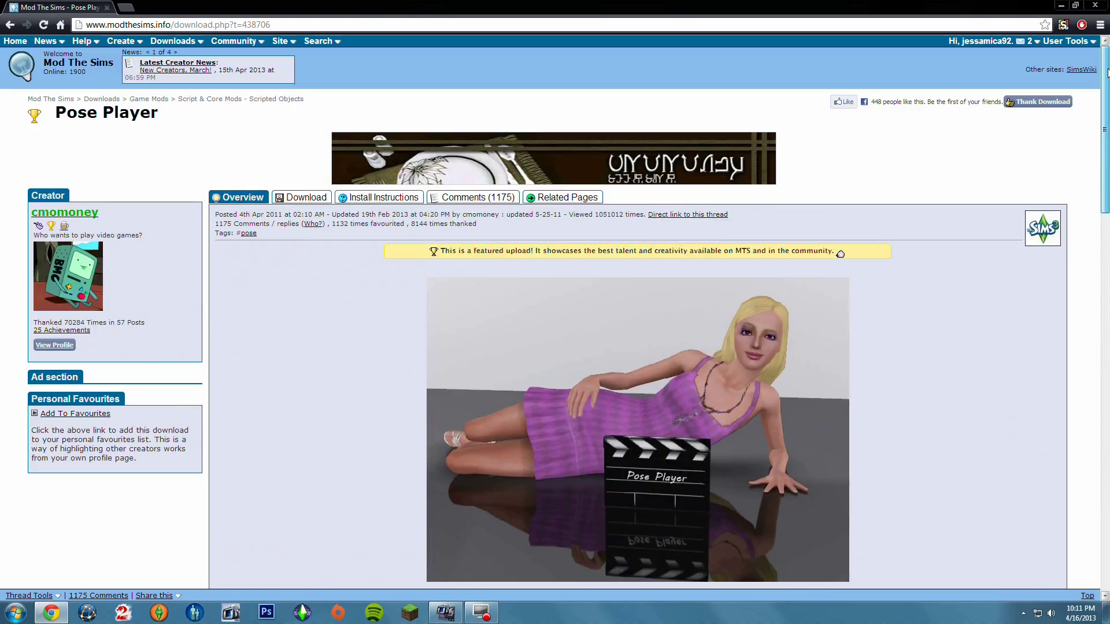
scroll(359, 320, down, 1)
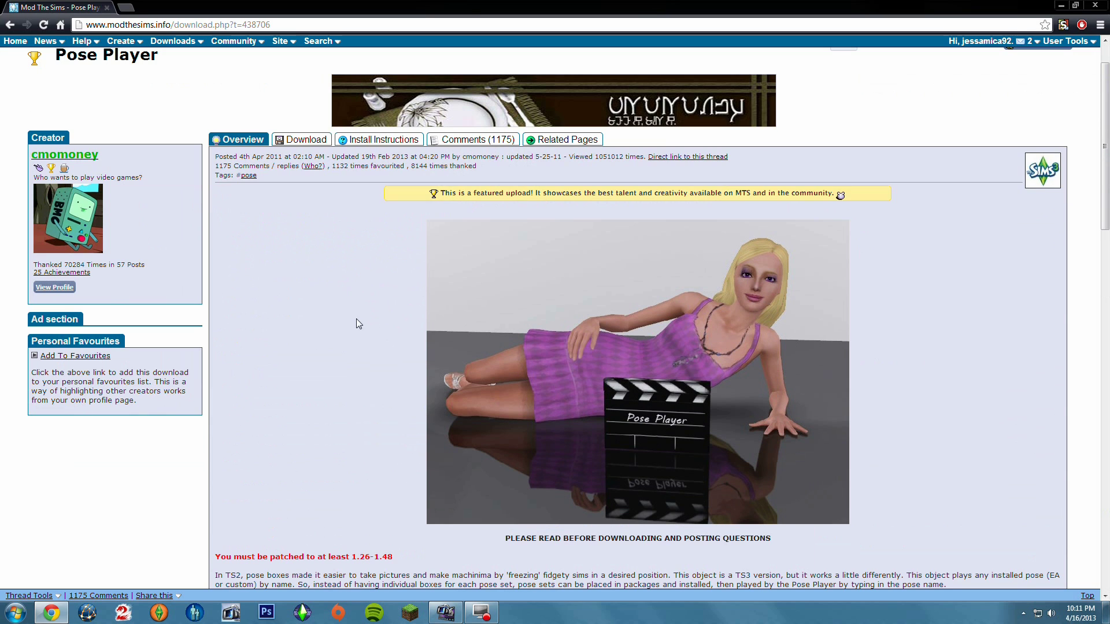
click(2, 619)
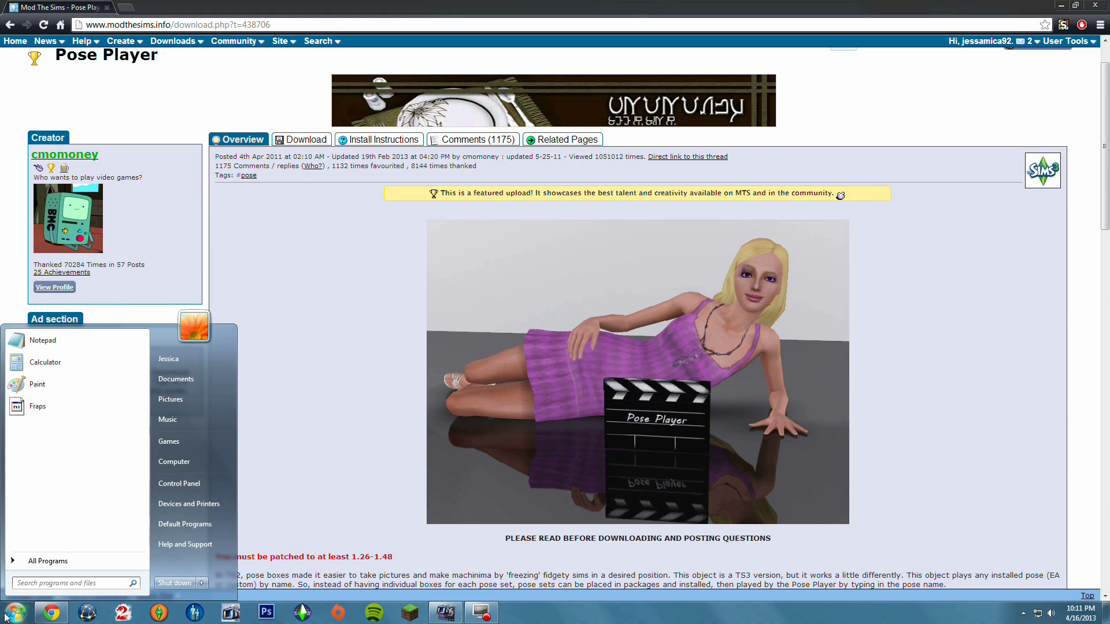
Open the Documents library from the Start menu and maximize its window
click(2, 620)
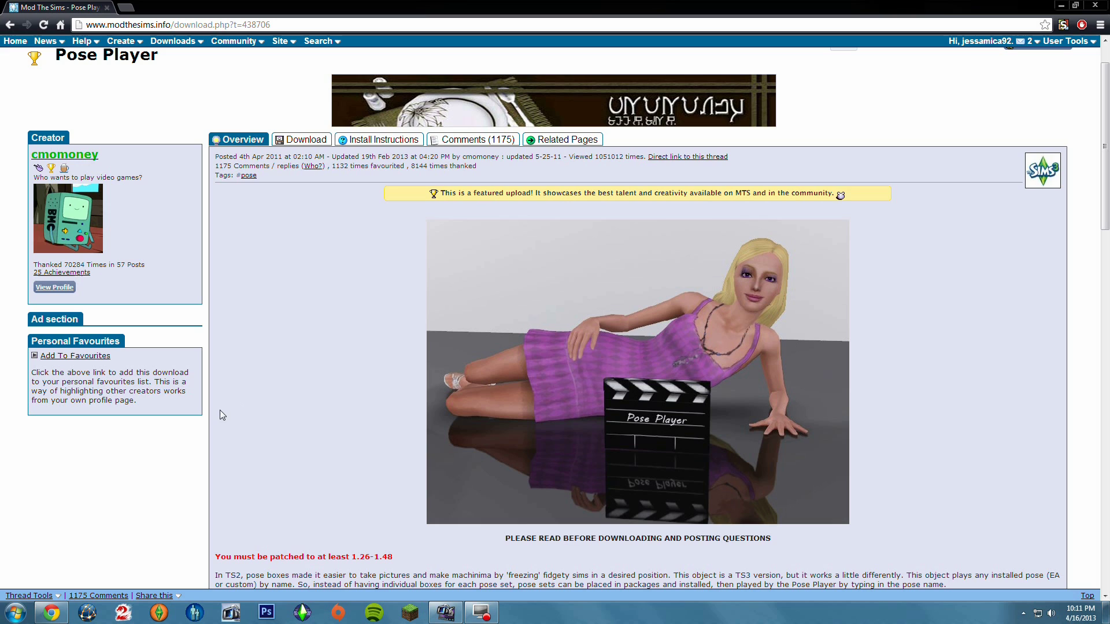
click(26, 618)
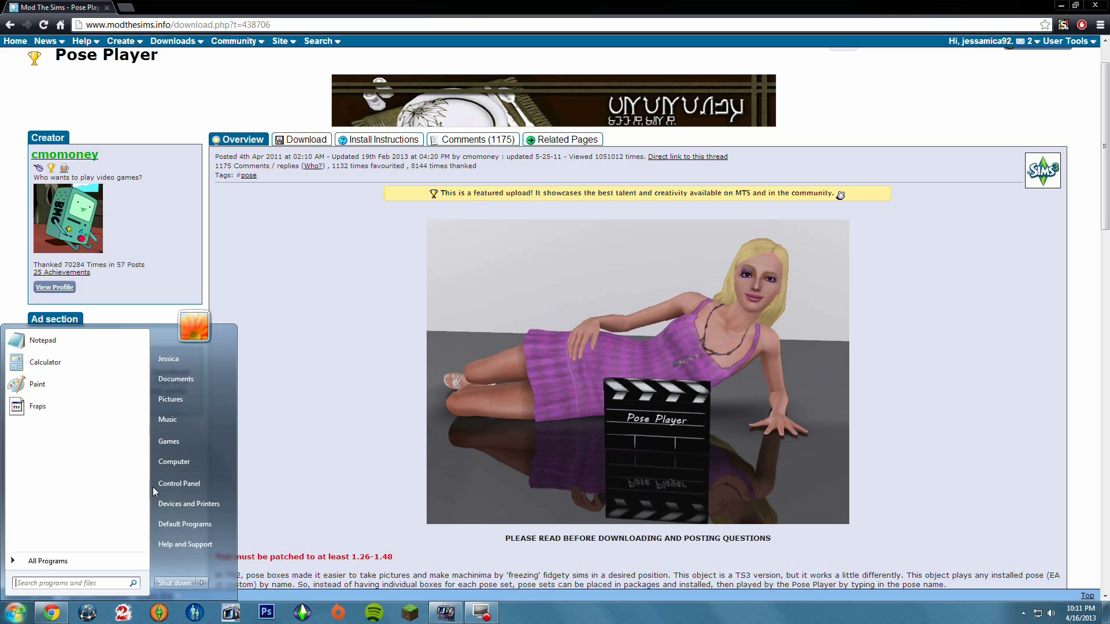
click(317, 329)
click(16, 613)
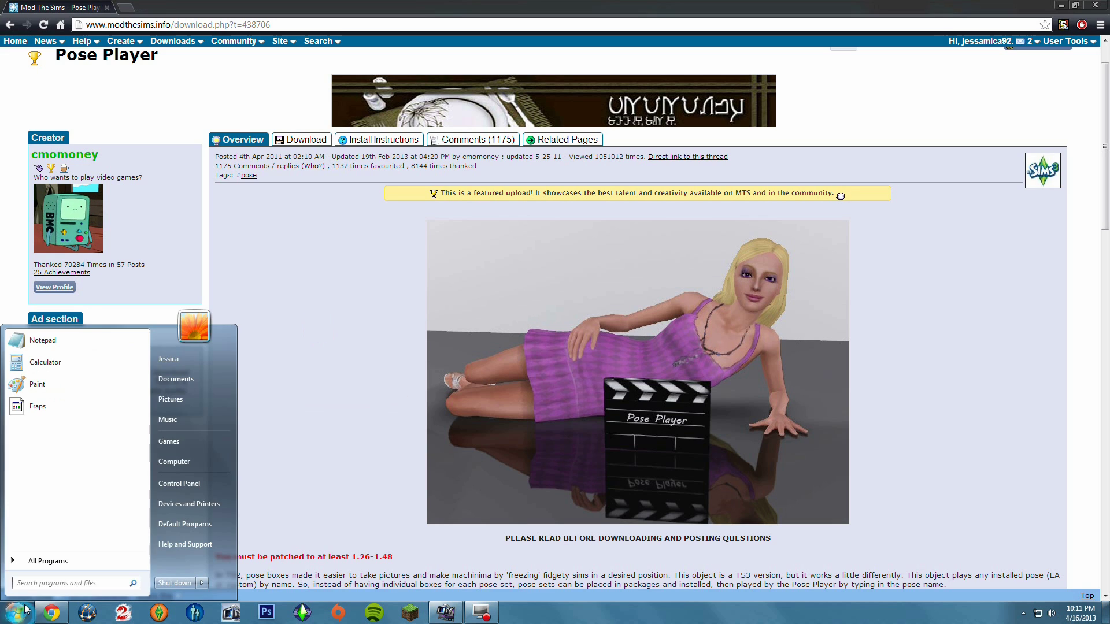
click(176, 379)
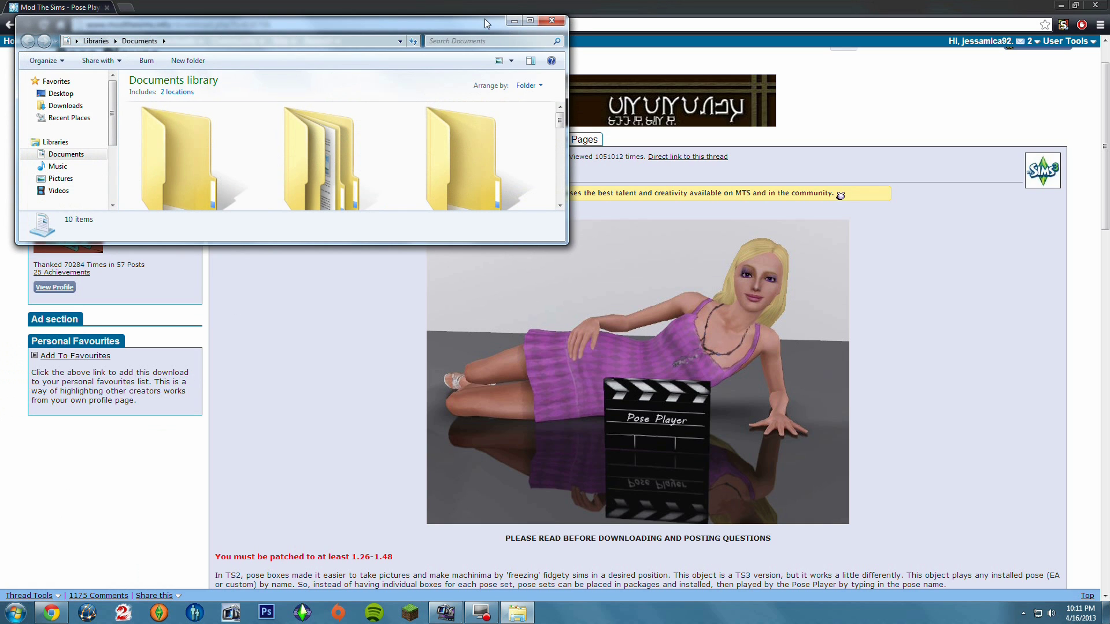
click(530, 20)
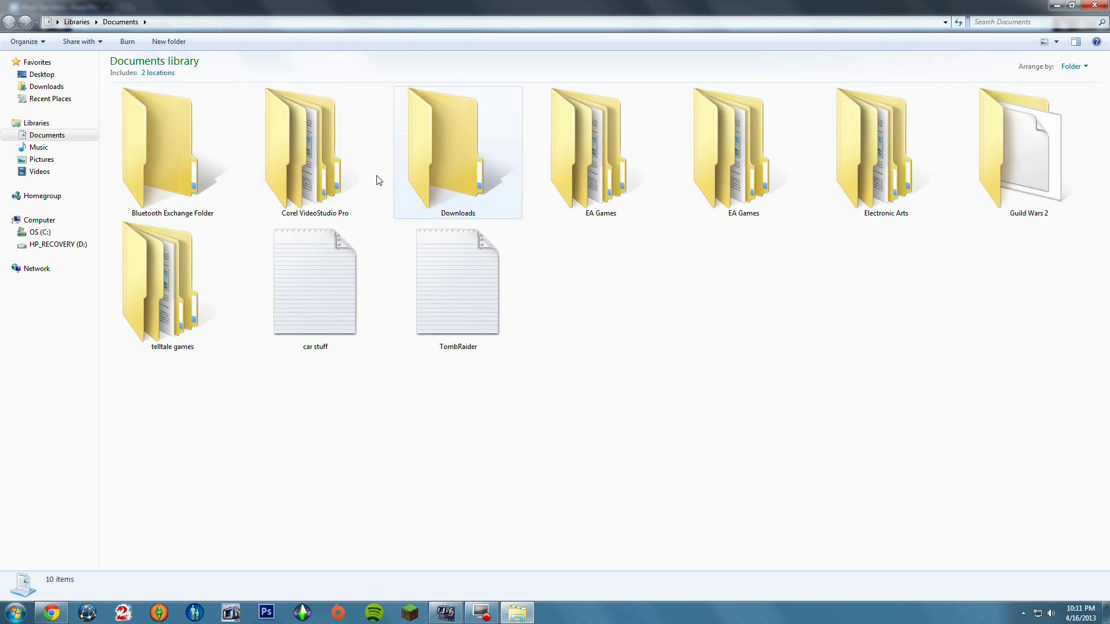
Browse Electronic Arts > The Sims 3 > Mods > Packages, then go back to The Sims 3
double_click(890, 147)
double_click(182, 154)
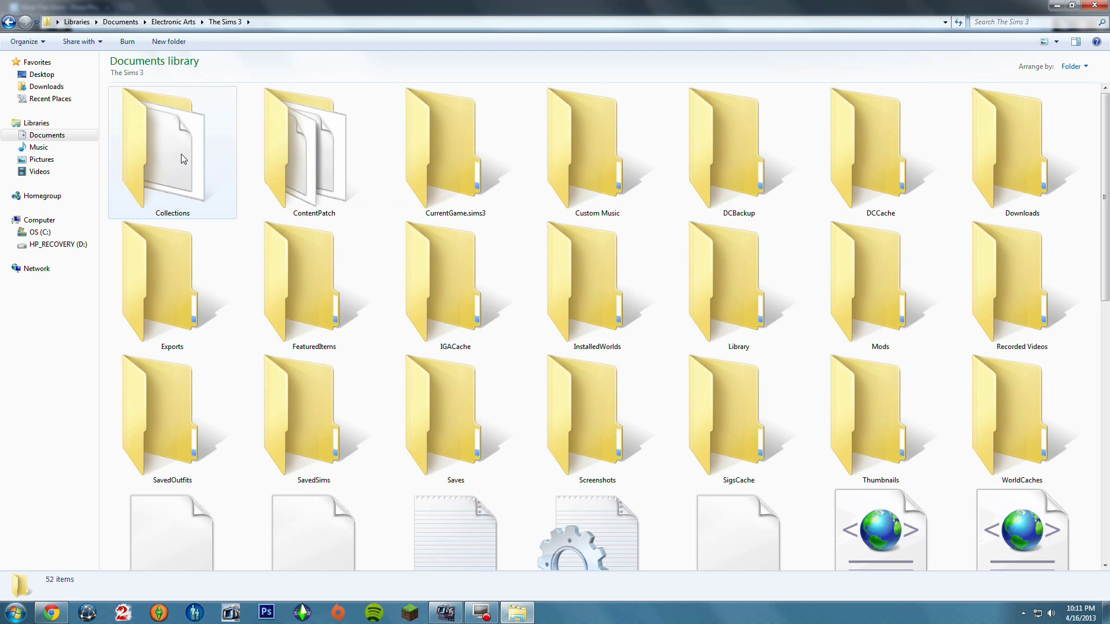
double_click(860, 301)
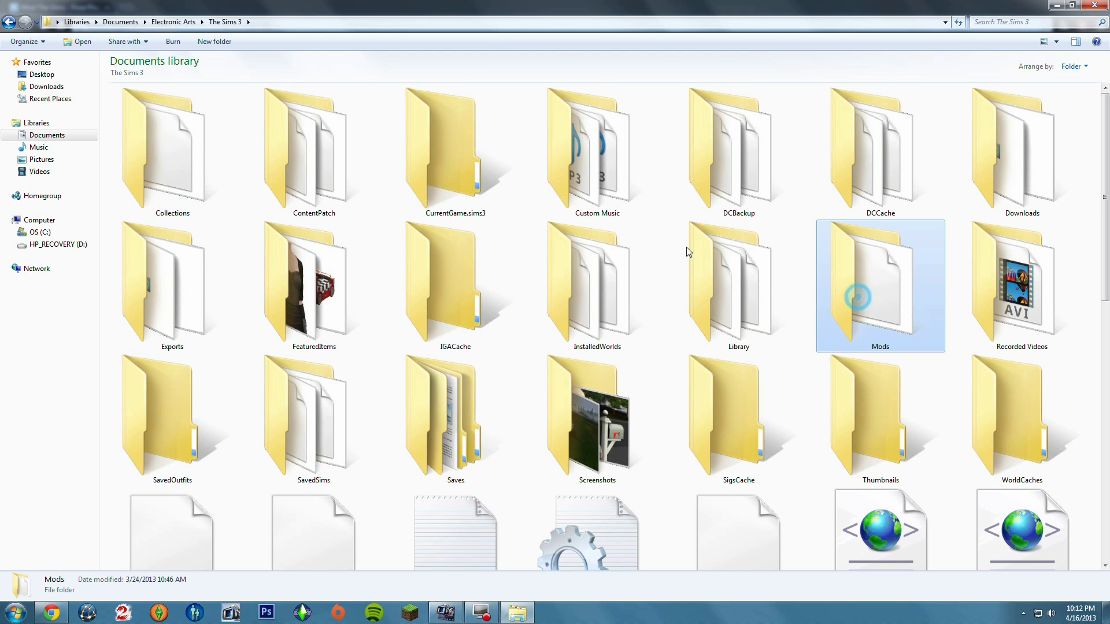
double_click(197, 168)
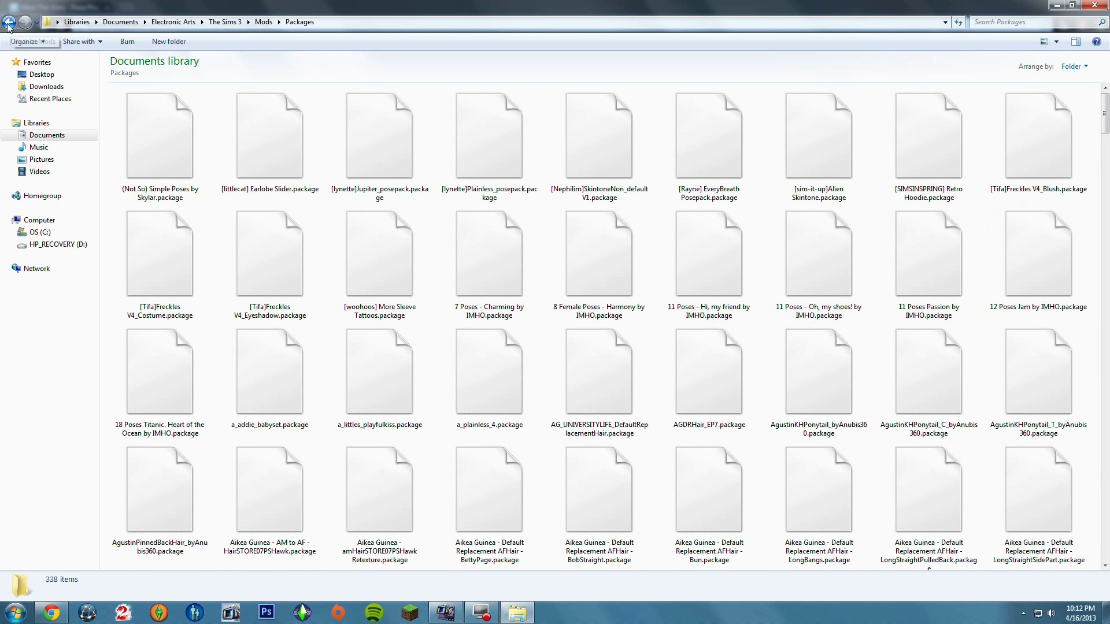
click(9, 23)
click(8, 25)
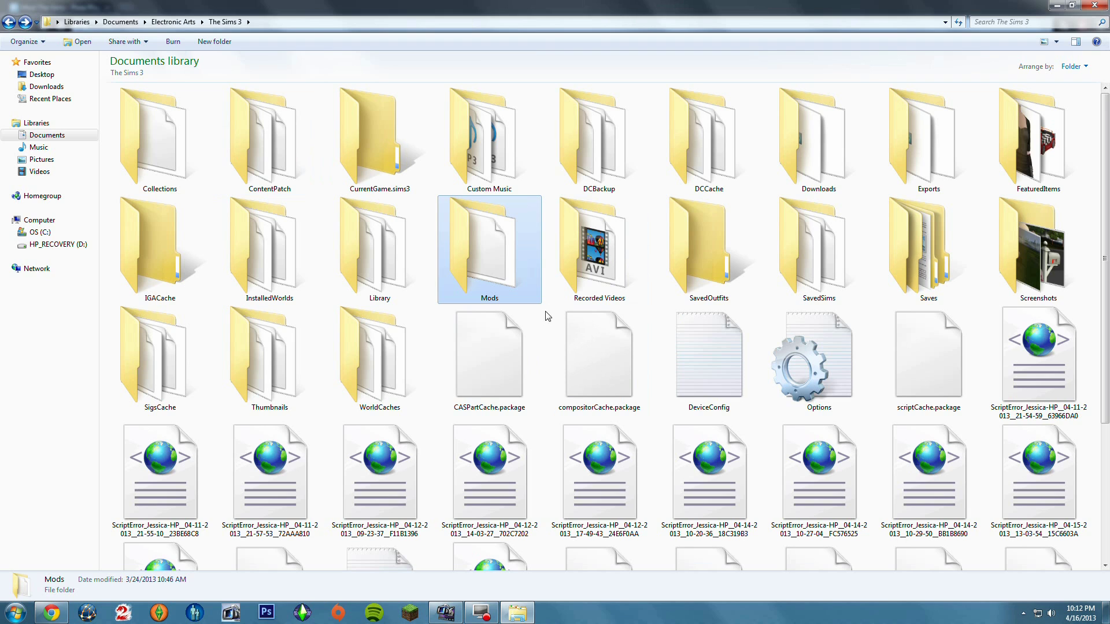
Create a new folder in The Sims 3 and name it 'Mods 1'
click(214, 42)
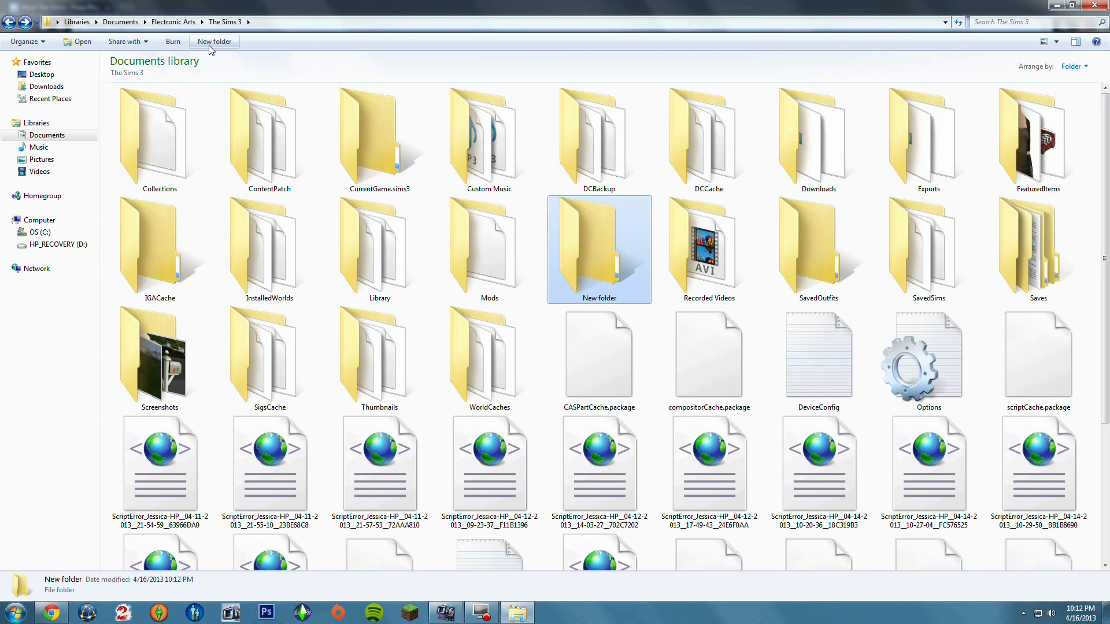
right_click(634, 273)
click(674, 489)
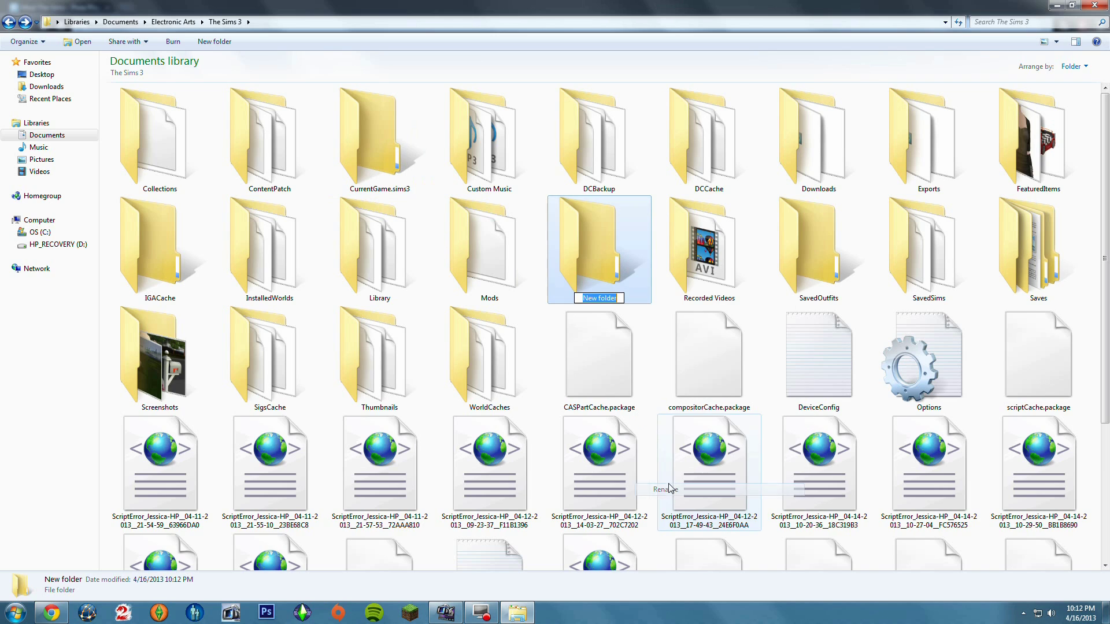
text(Mods)
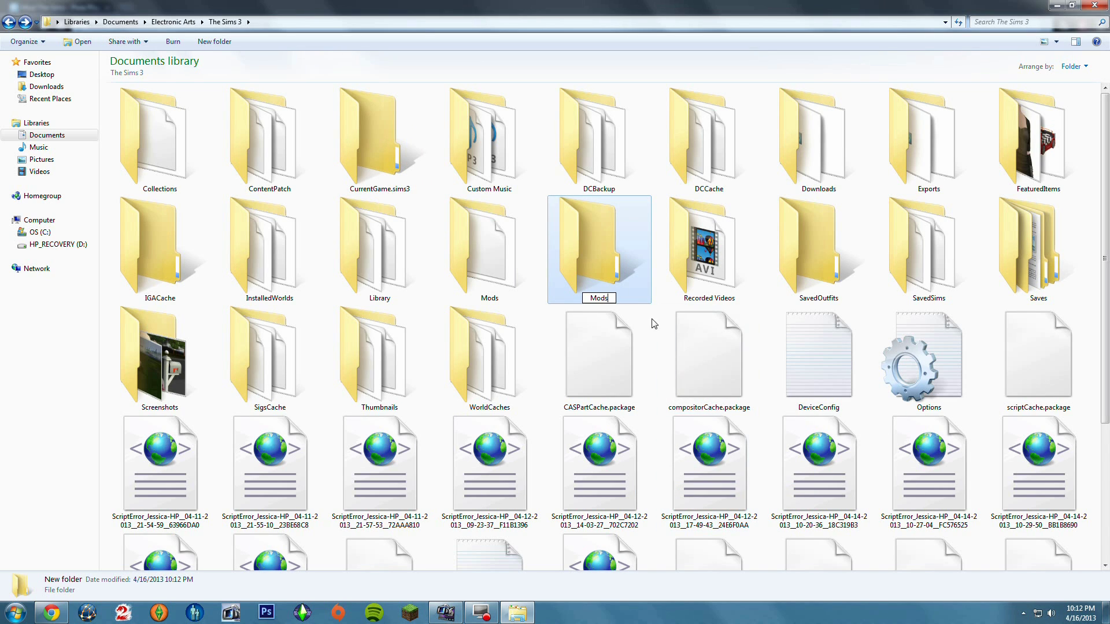
text( 1)
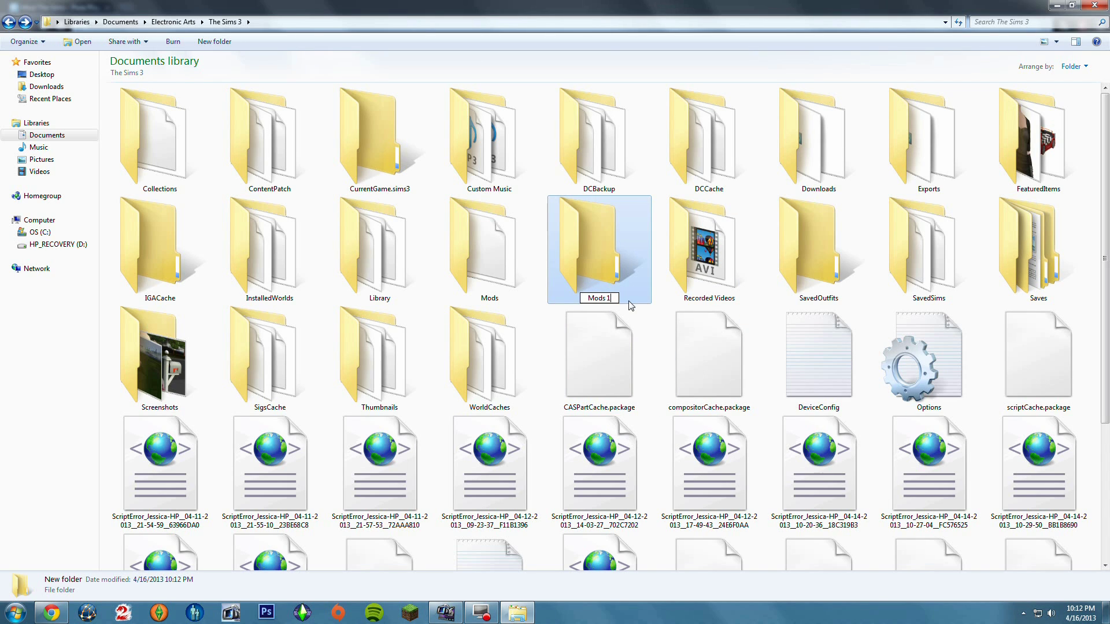
key(BackSpace)
key(BackSpace)
text(1)
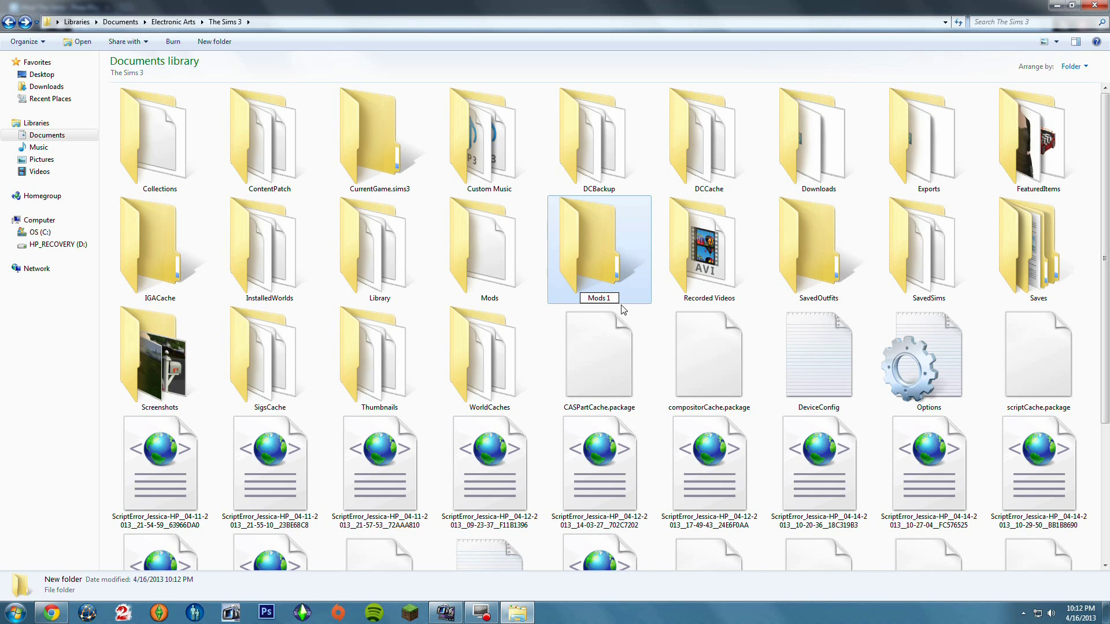
click(636, 311)
Check the original Mods folder's contents, then open the empty Mods 1 folder
click(614, 269)
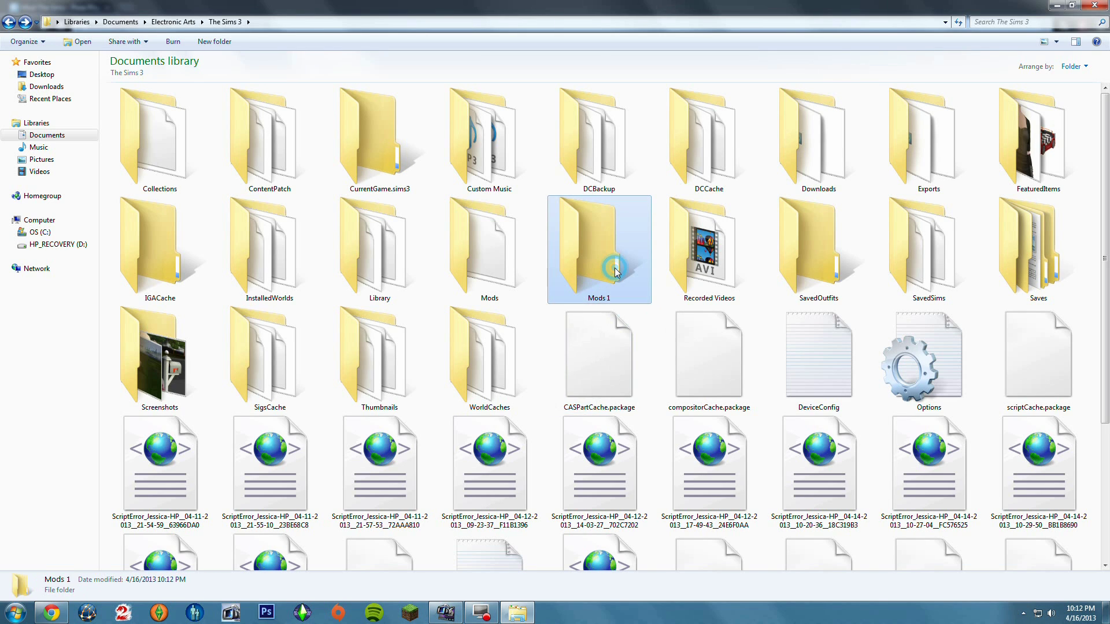
click(509, 258)
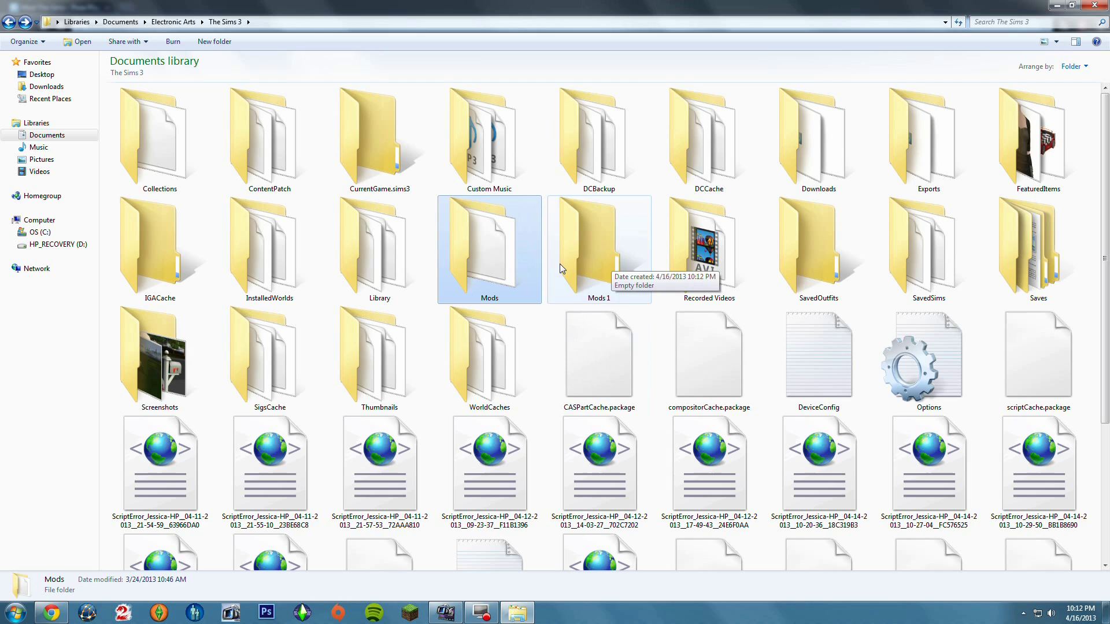
double_click(474, 252)
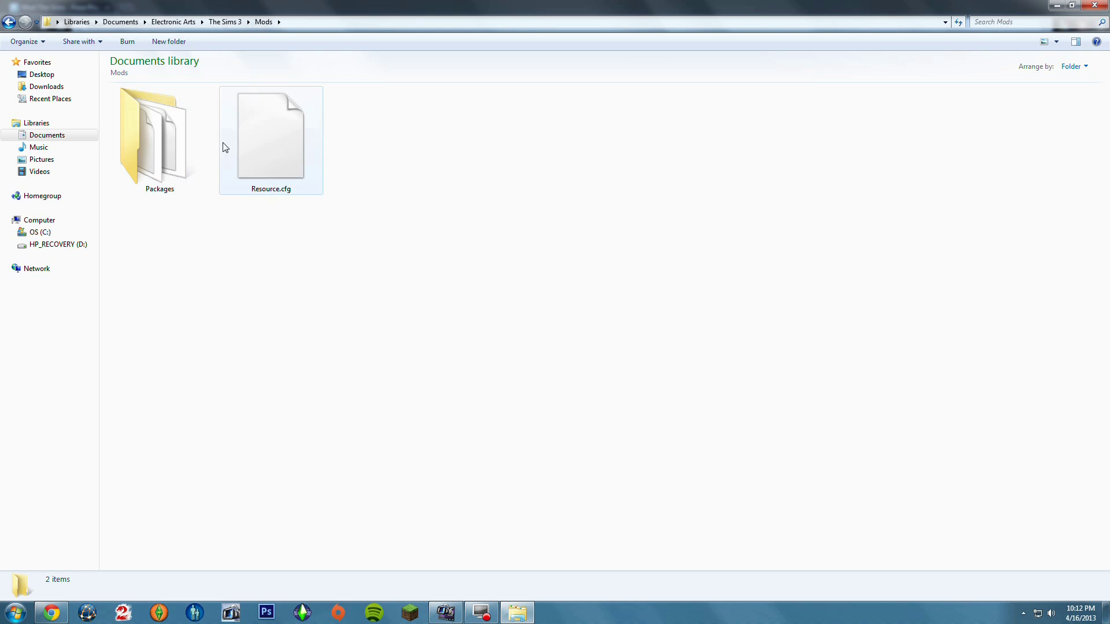
click(8, 21)
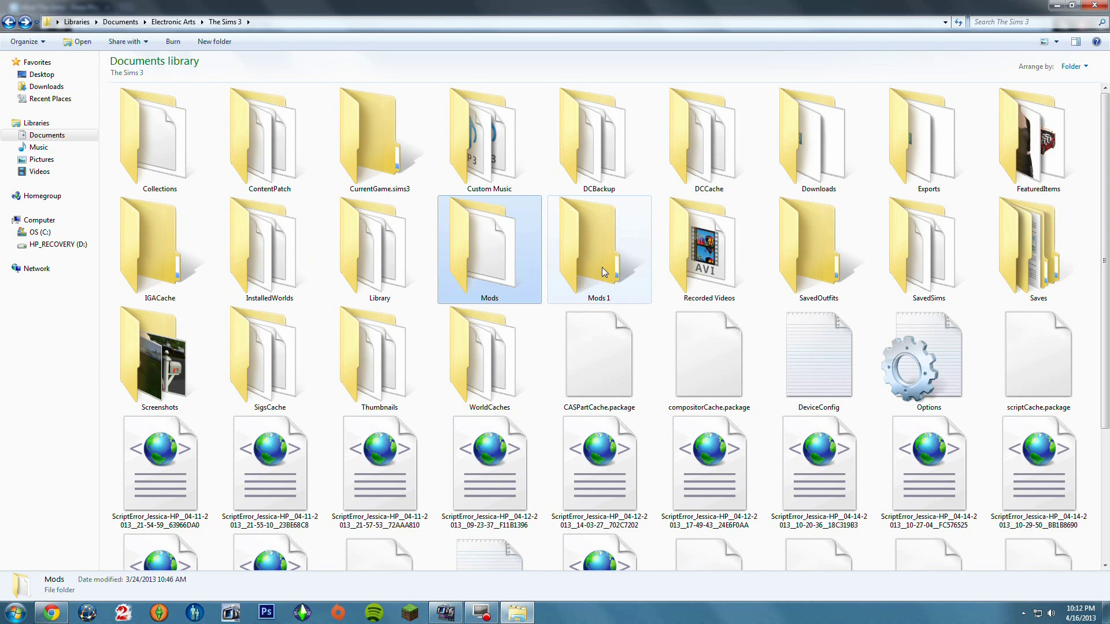
double_click(607, 272)
right_click(326, 180)
click(137, 41)
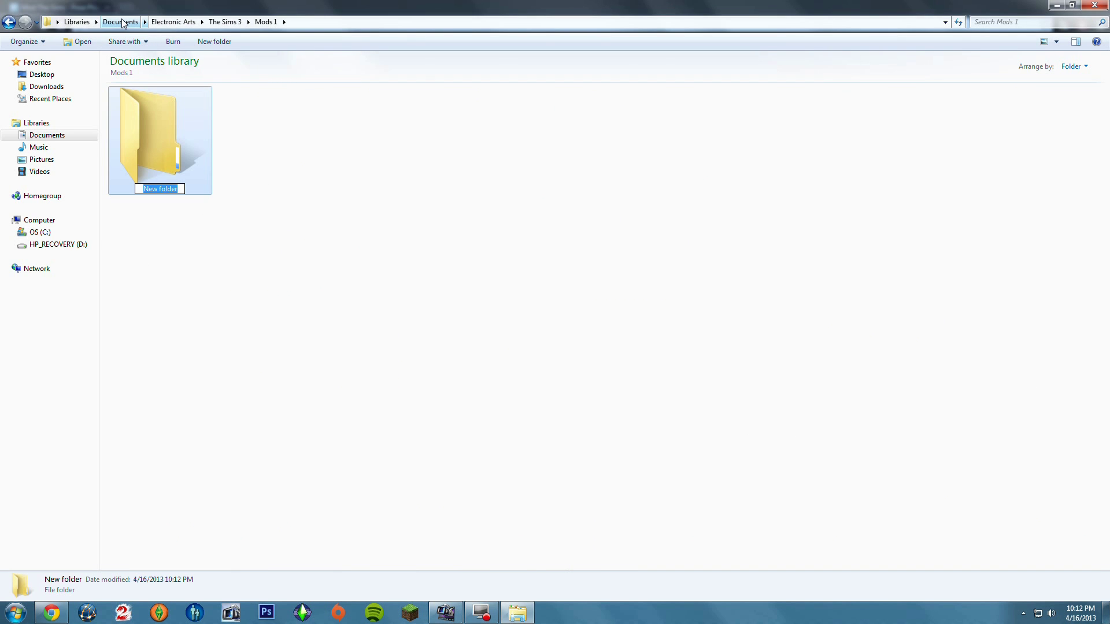
Name the new Mods 1 subfolder 'Packages' and confirm it is empty
text(Packages)
click(203, 248)
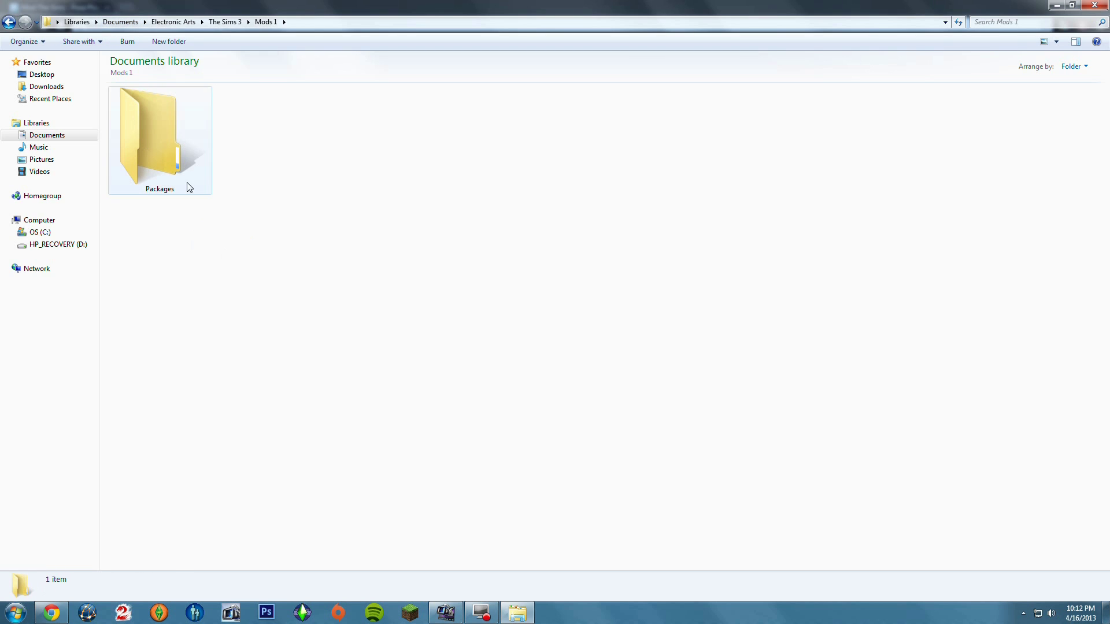
double_click(173, 165)
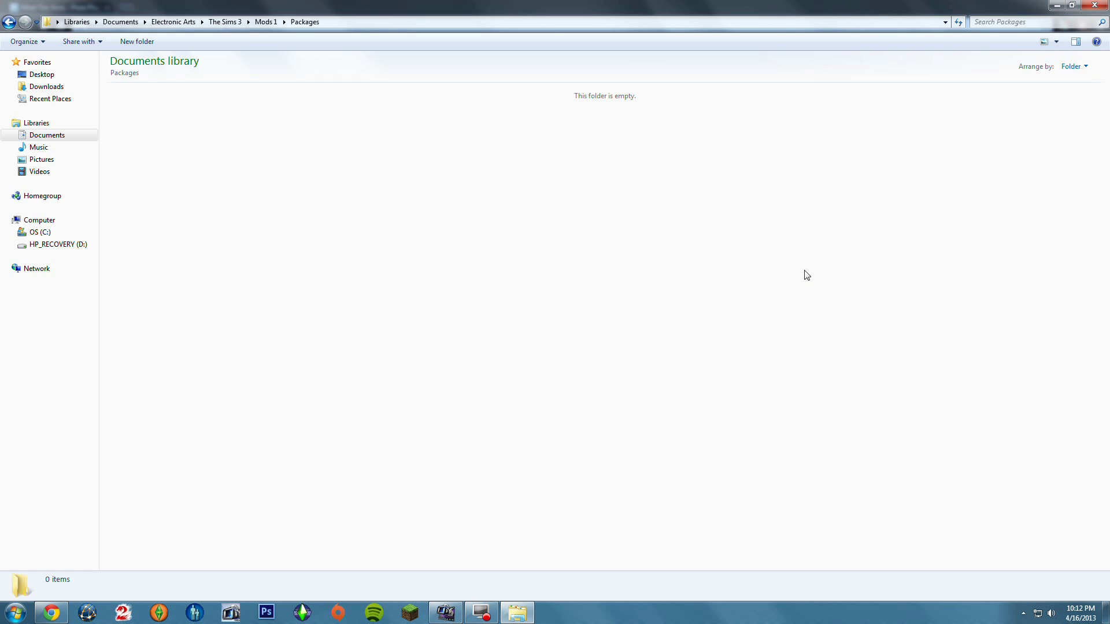
click(9, 22)
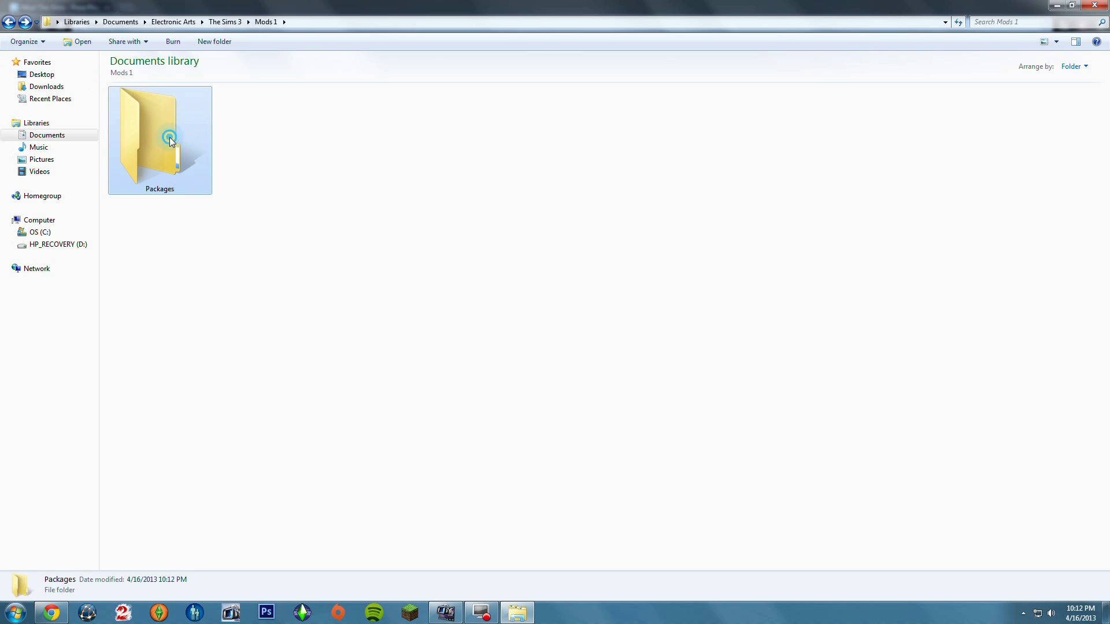
double_click(169, 139)
click(9, 22)
Search Google for 'how to get pose player sims 3' in a new tab
click(51, 613)
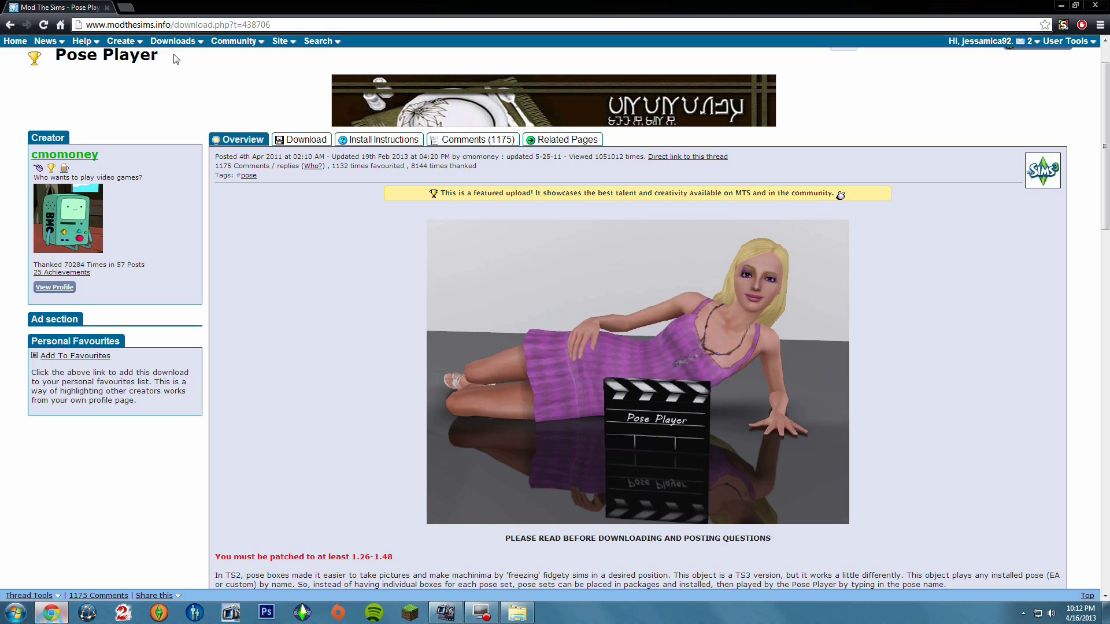
click(126, 7)
text(g)
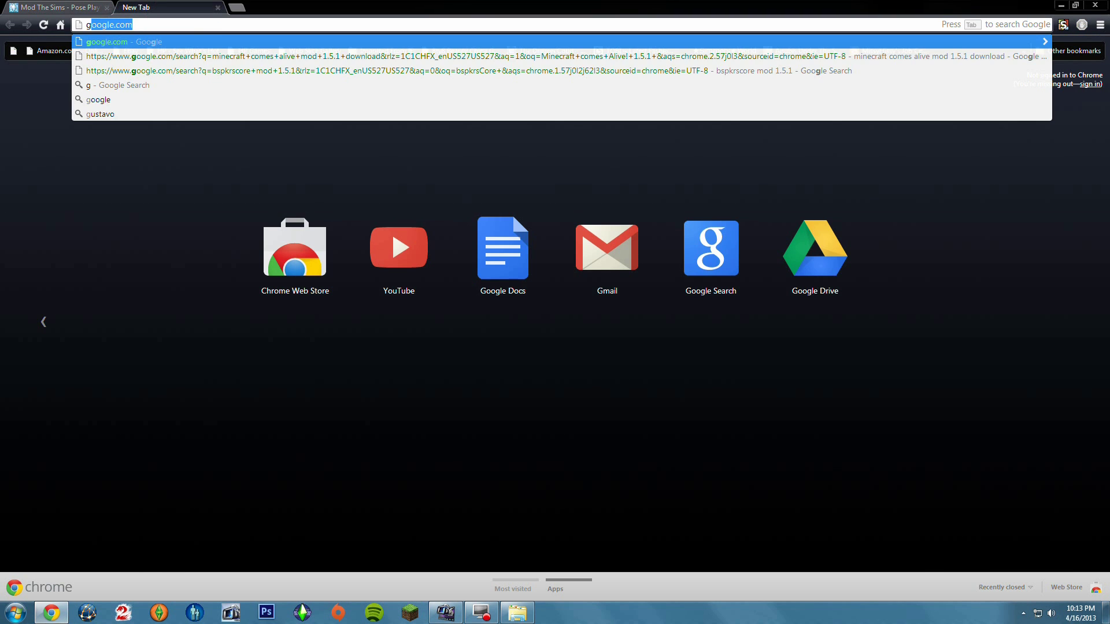
key(BackSpace)
key(BackSpace)
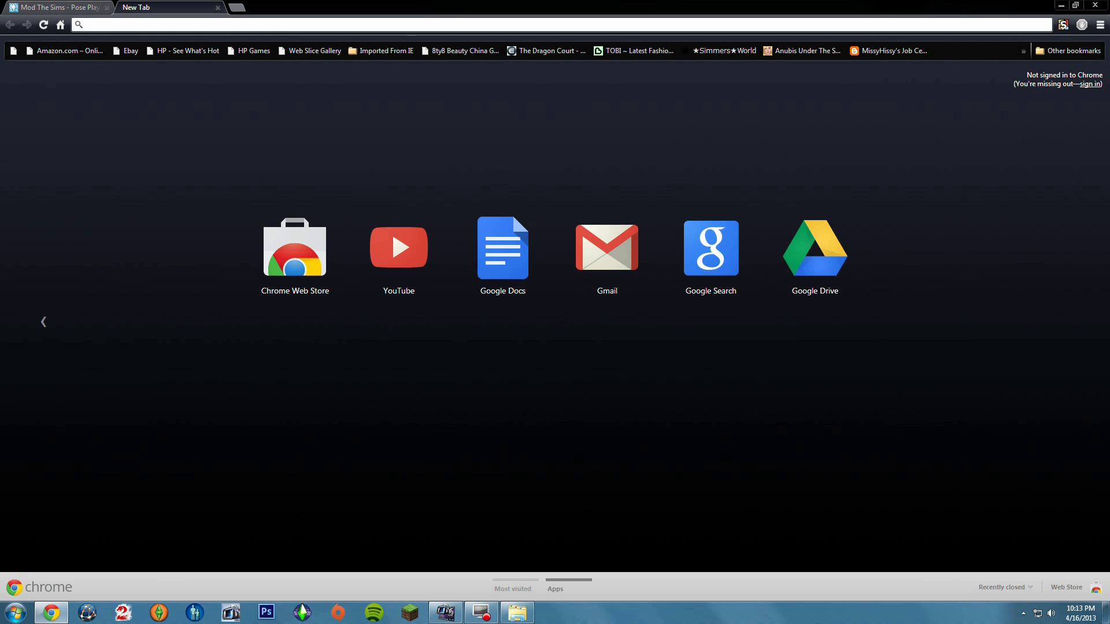
text(How to )
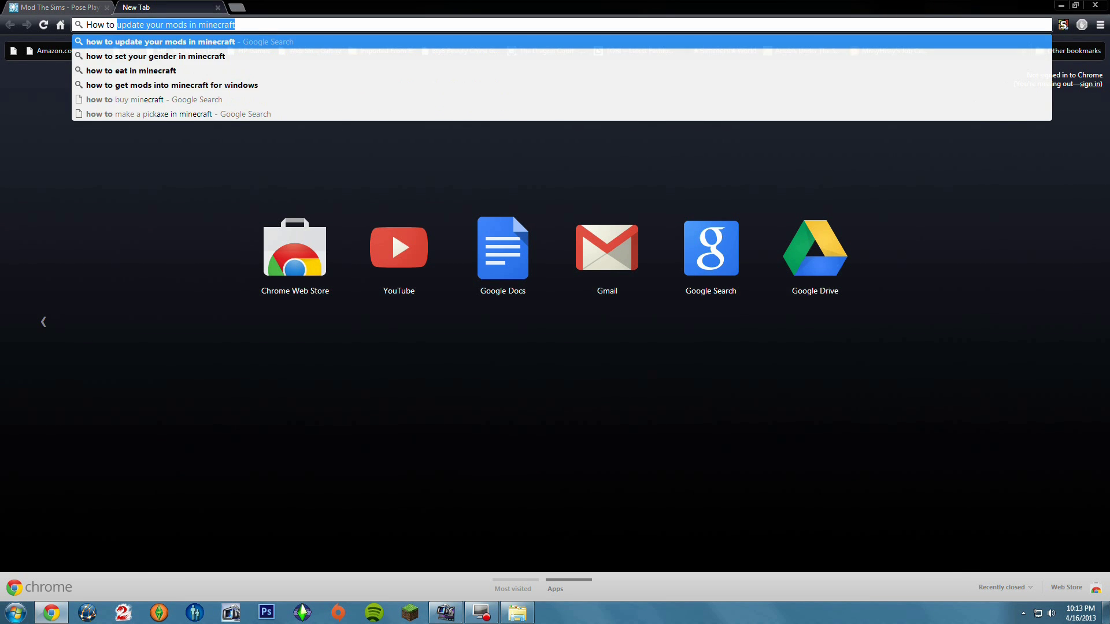
text(get pose p)
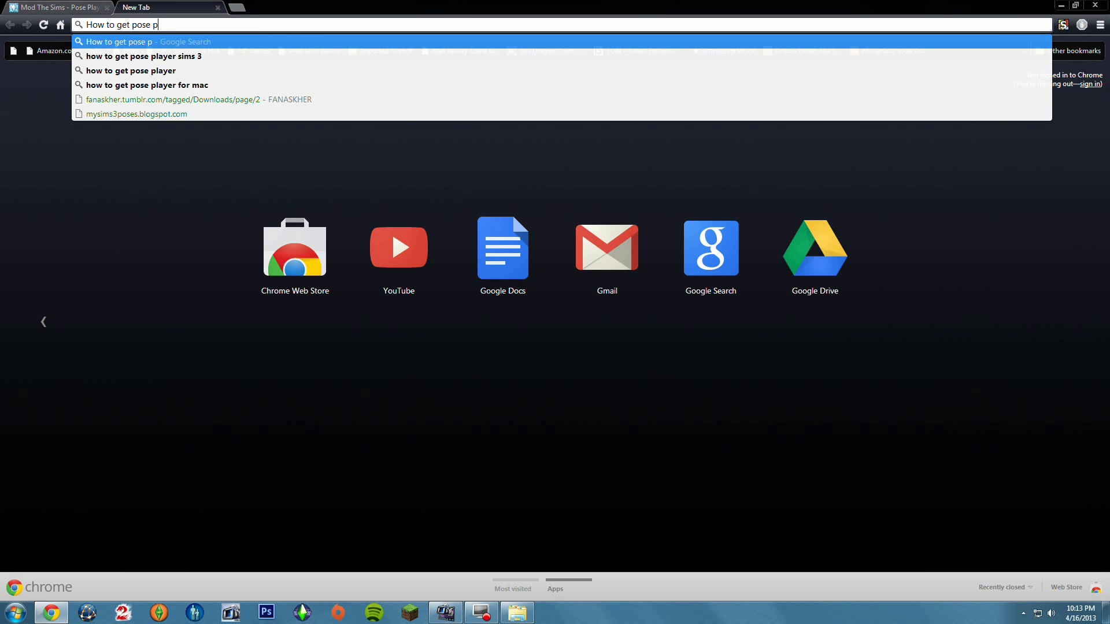
key(Down)
key(Return)
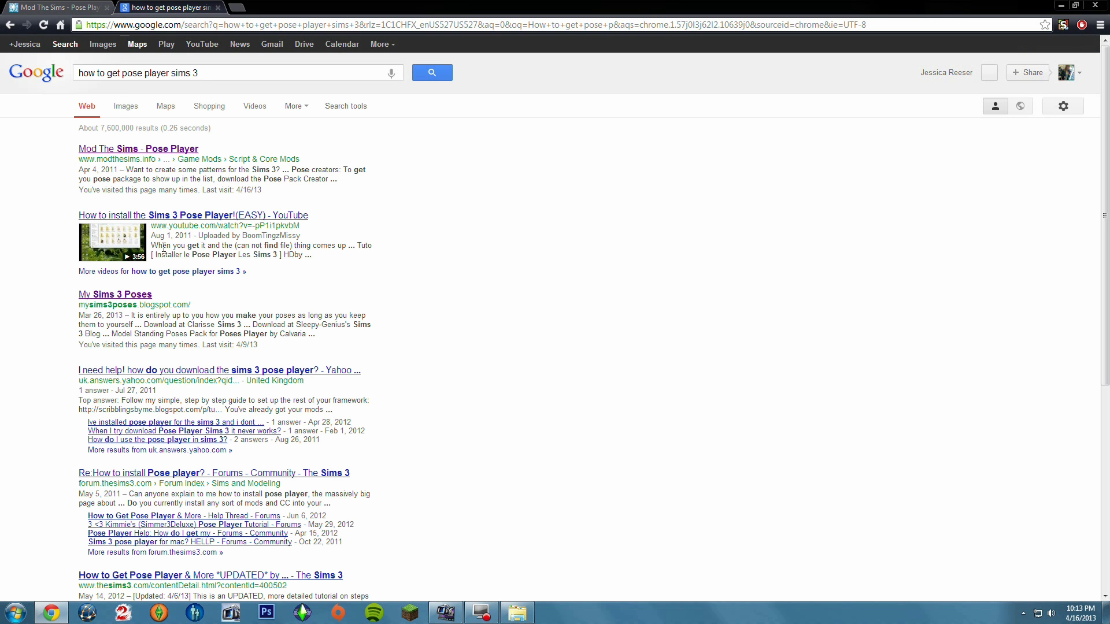
Open the YouTube install tutorial and open its SimsWiki description link in a new tab
click(178, 217)
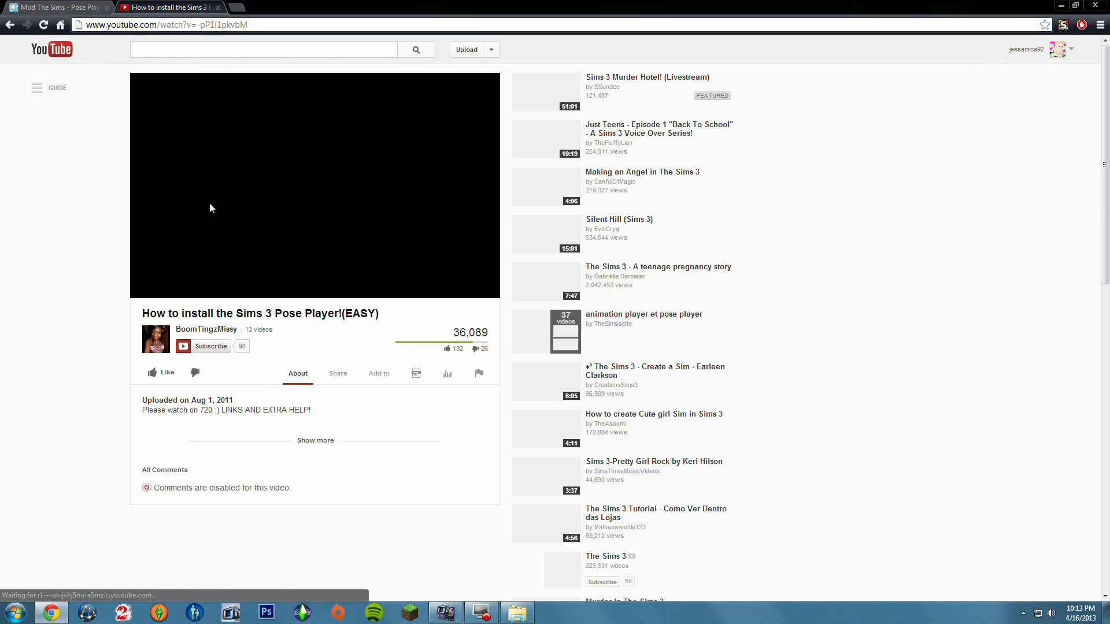
click(180, 220)
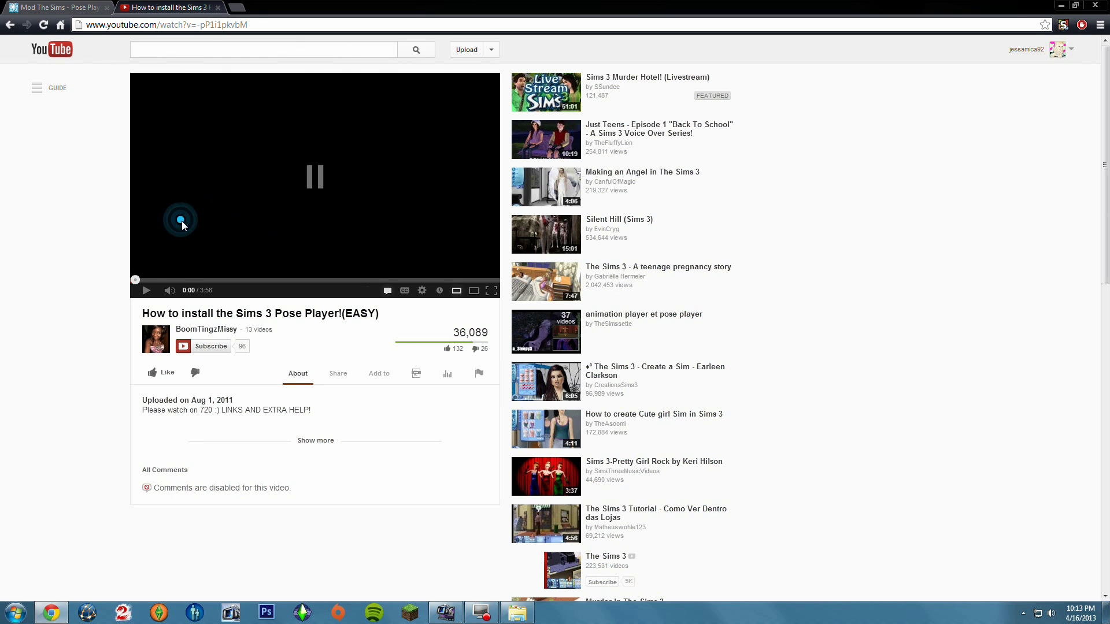
click(315, 442)
scroll(87, 382, down, 2)
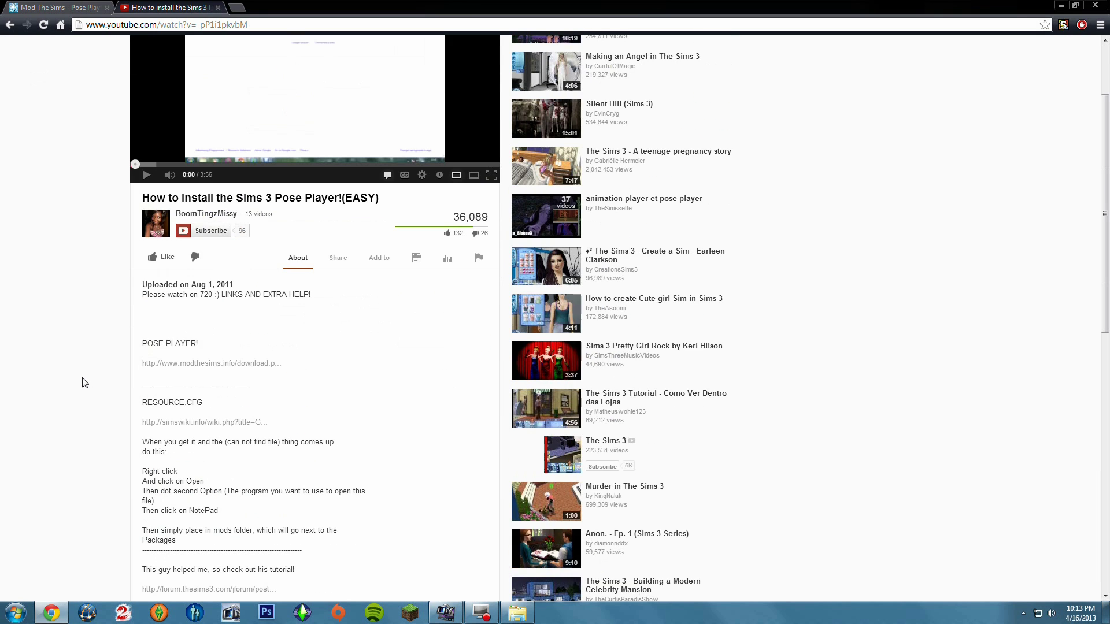
middle_click(201, 425)
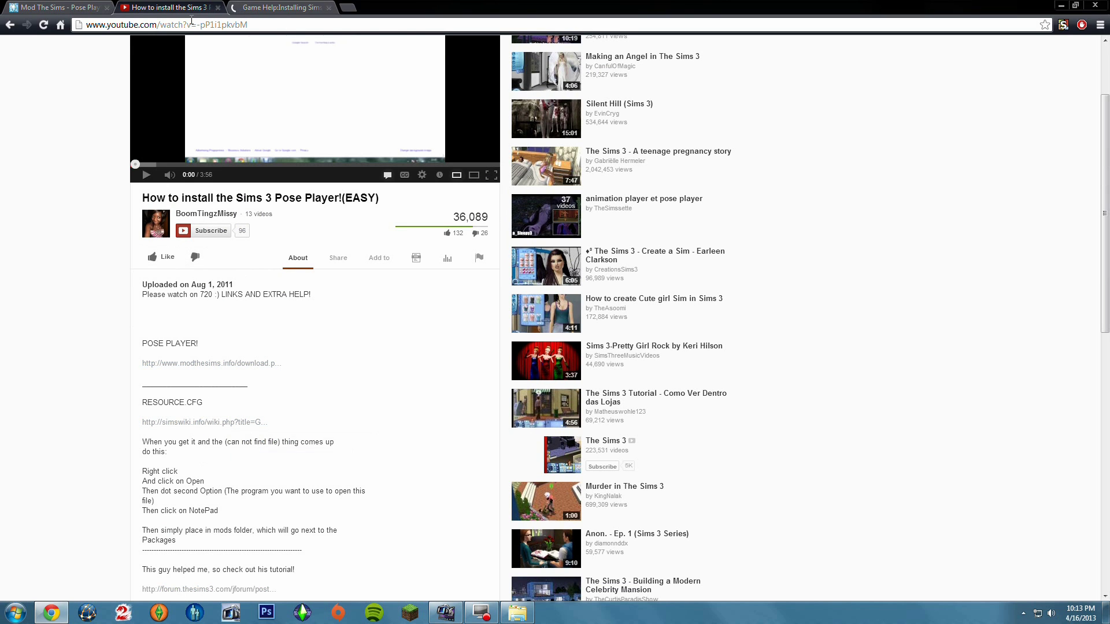
Close the YouTube tab and read SimsWiki's Resource.cfg Name & Location and Contents sections
click(218, 7)
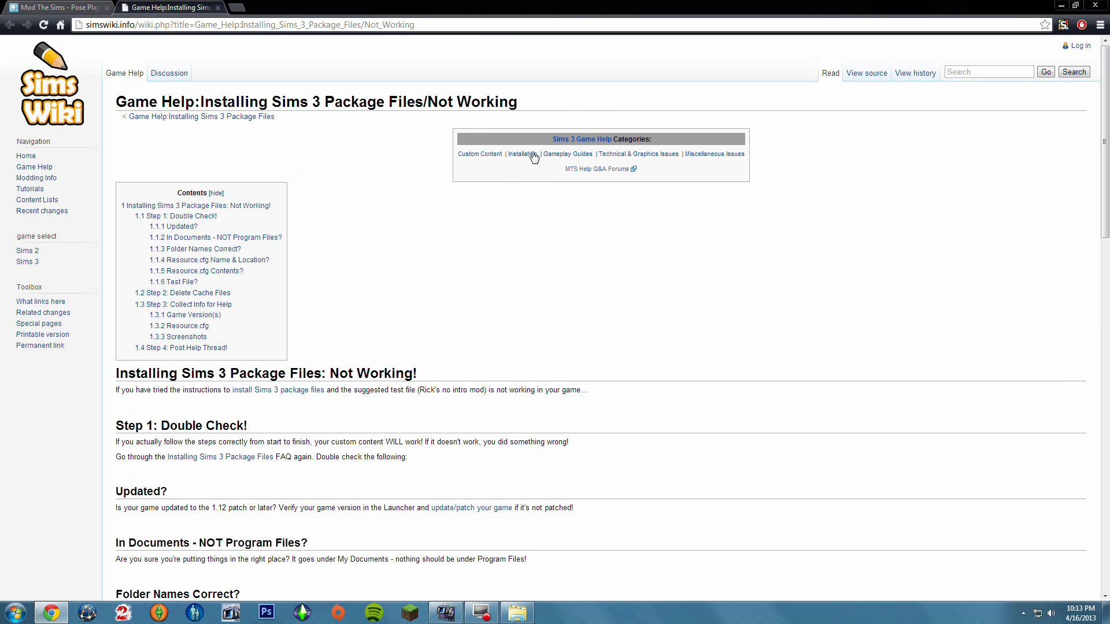
scroll(532, 159, down, 2)
scroll(558, 222, up, 2)
scroll(489, 203, down, 3)
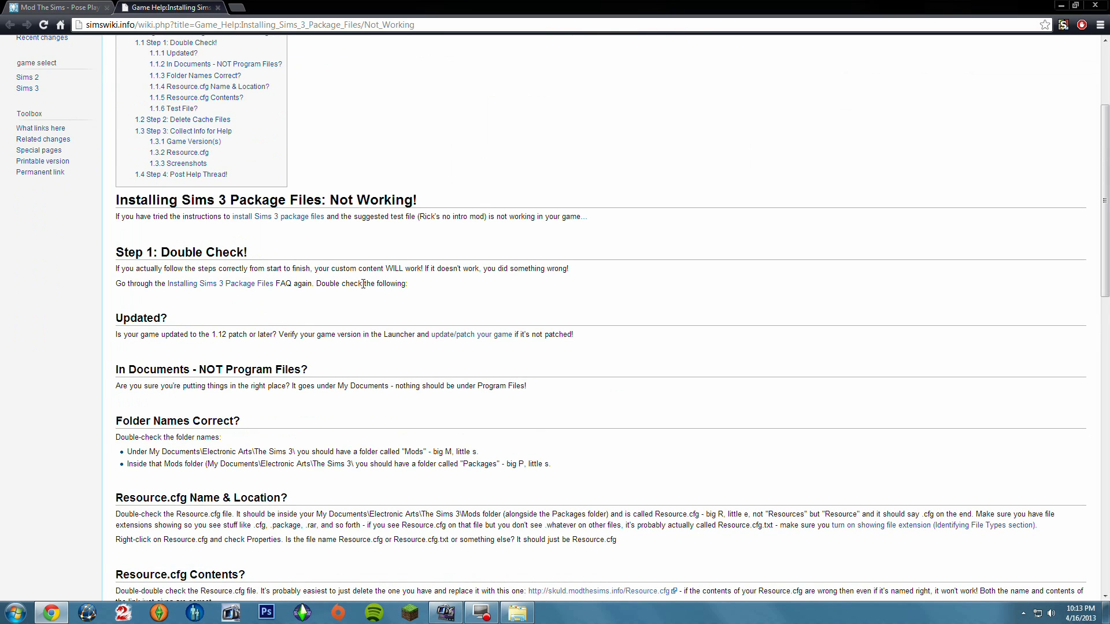
scroll(121, 497, down, 1)
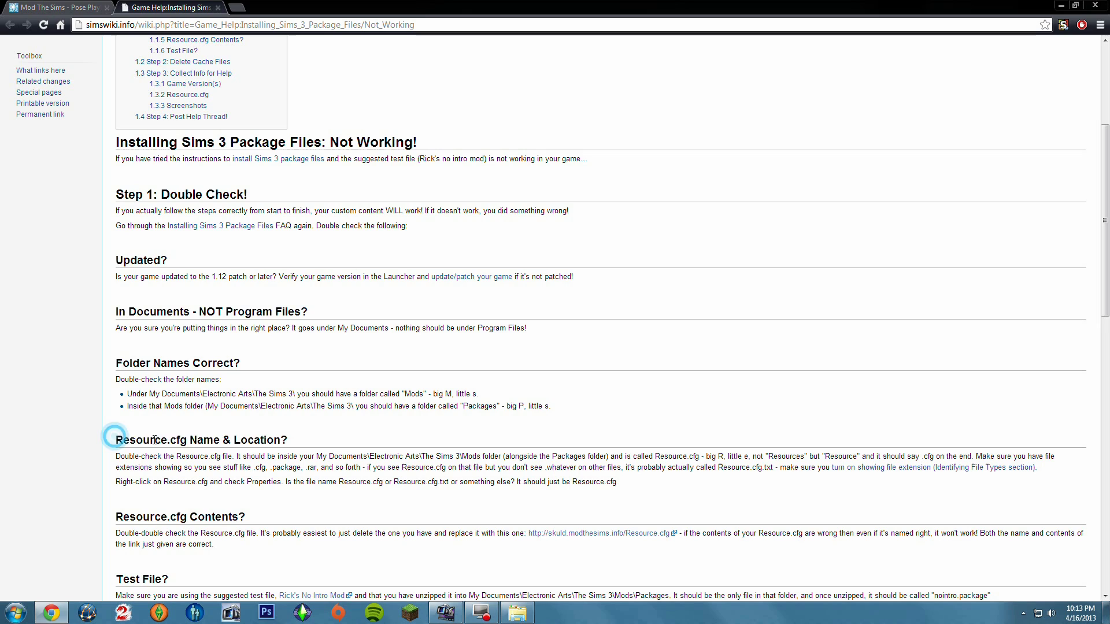
drag(116, 441, 294, 445)
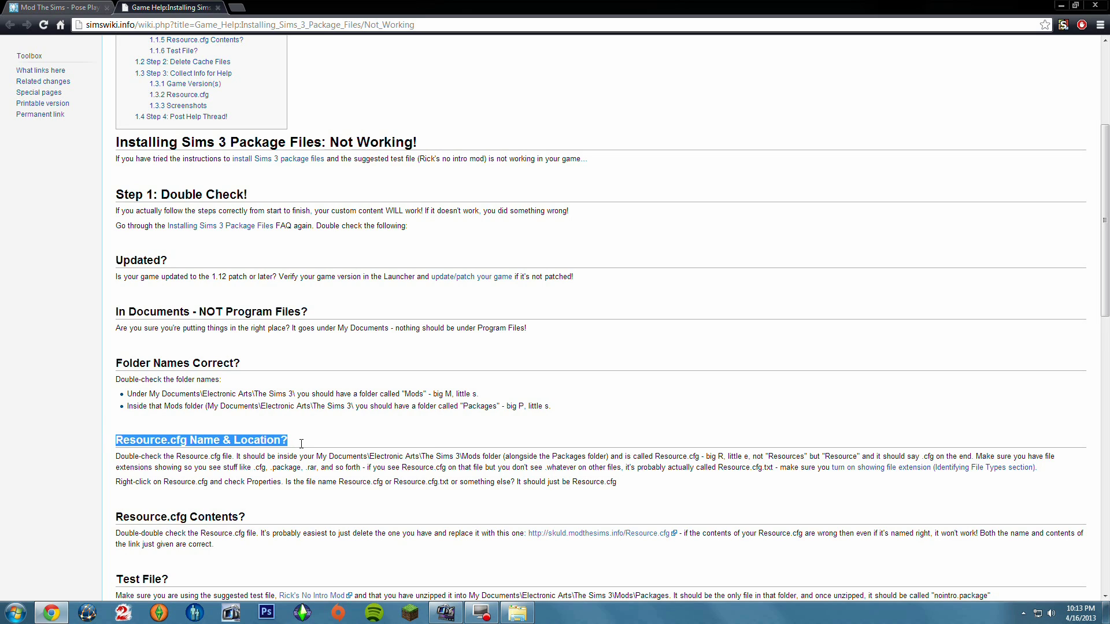
click(292, 443)
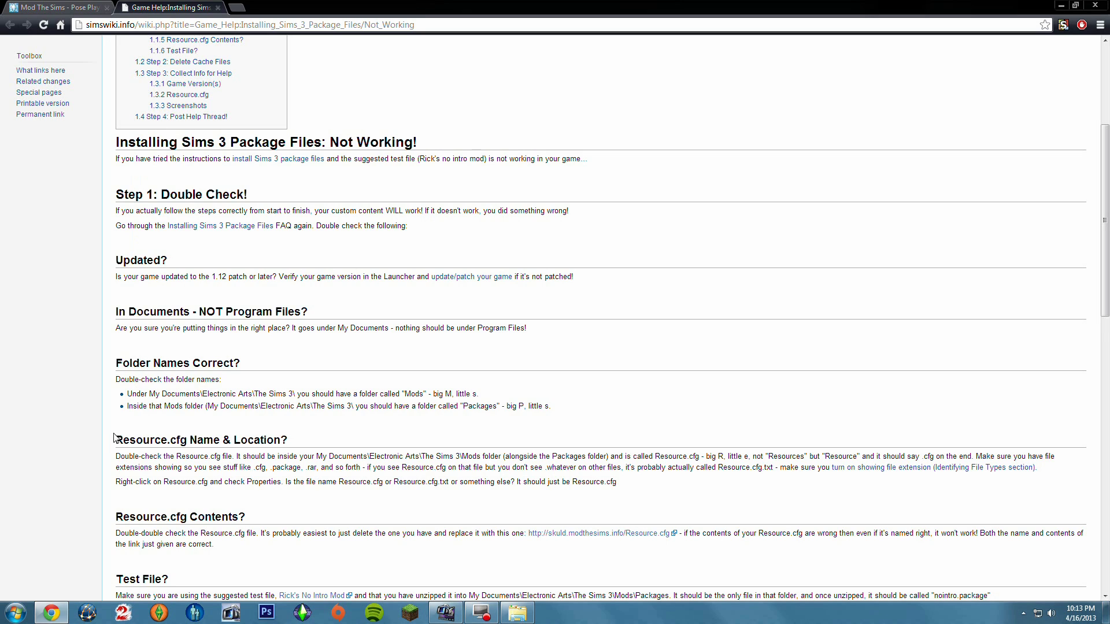
drag(113, 438, 338, 444)
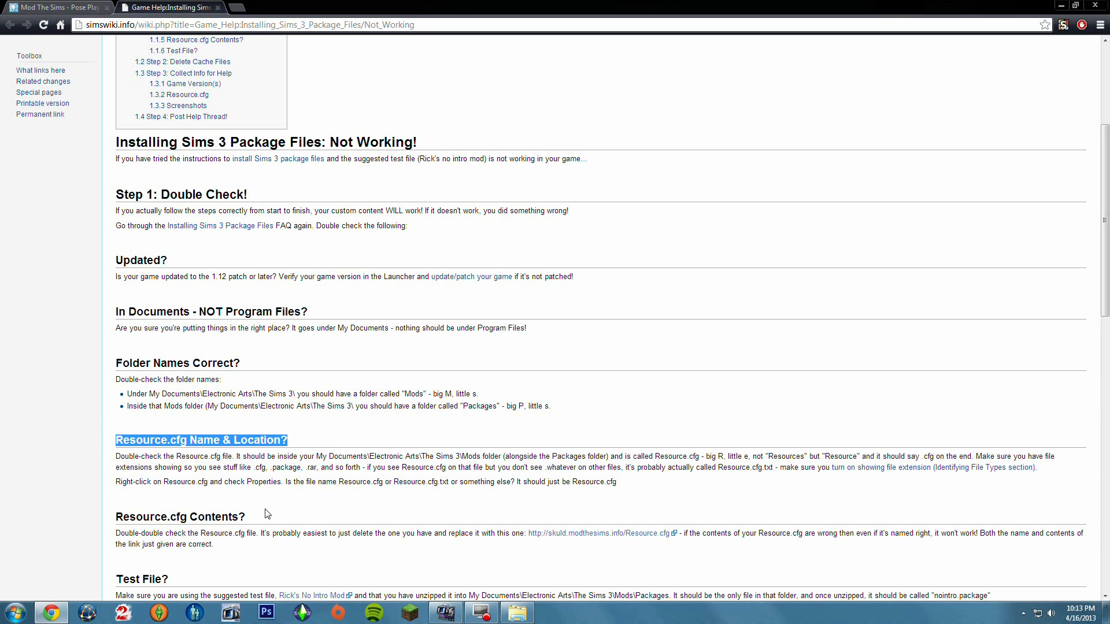
drag(113, 521, 282, 522)
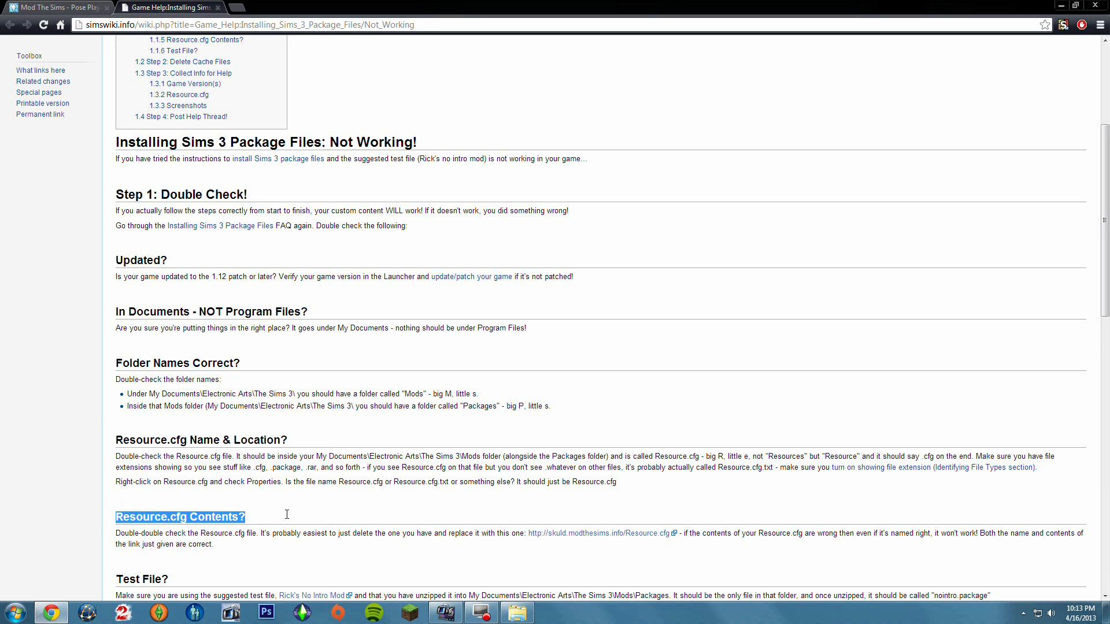
click(375, 551)
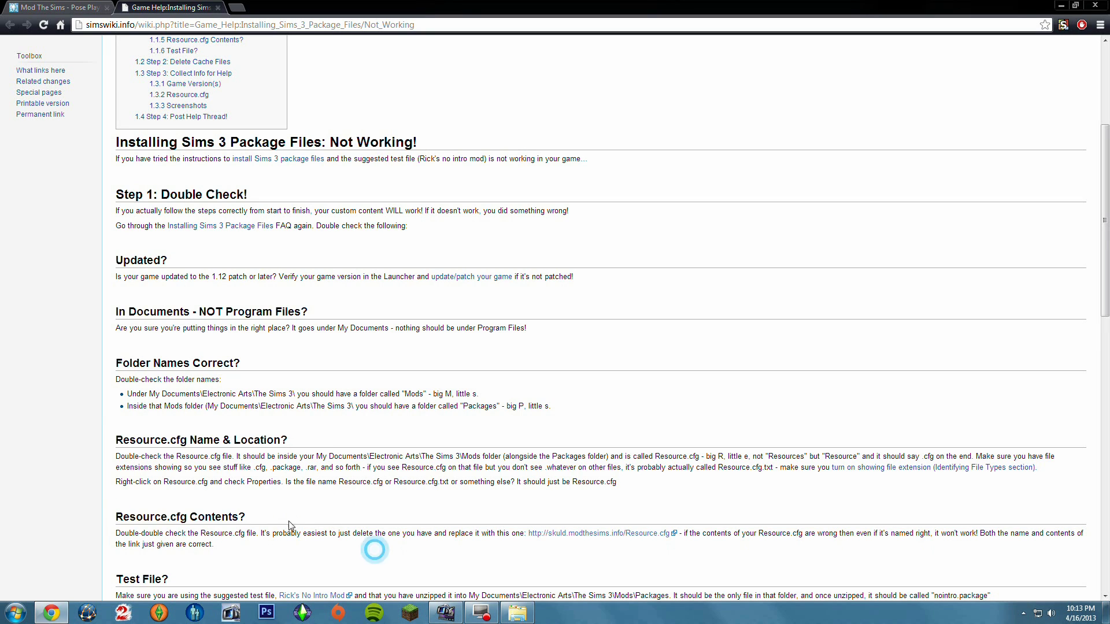
scroll(216, 516, down, 1)
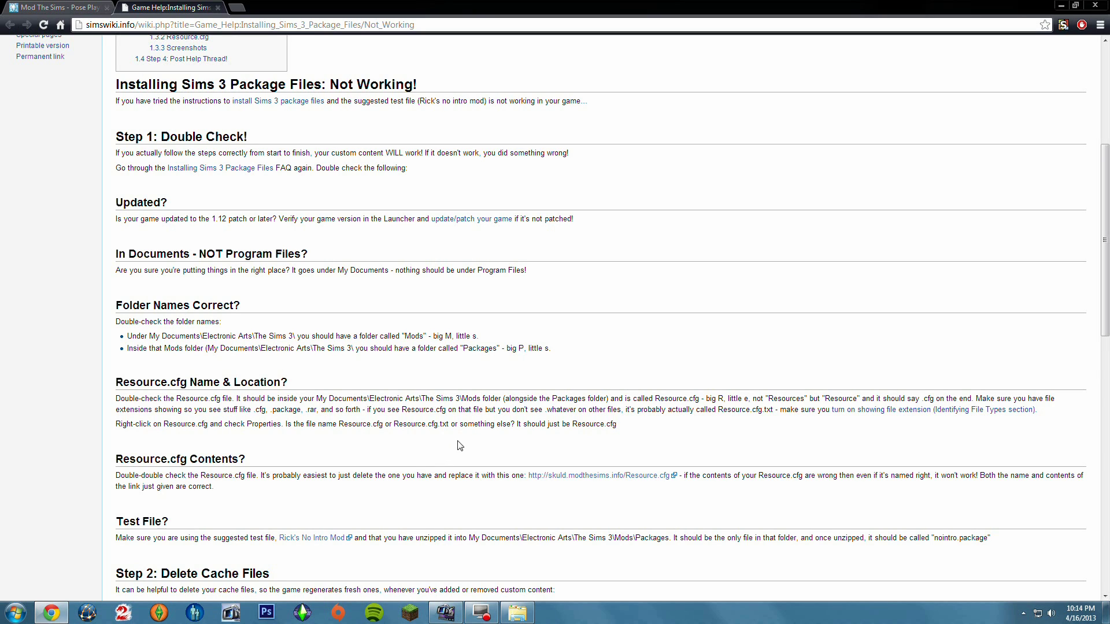
Download Resource.cfg from the skuld.modthesims.info link and keep it despite the warning
click(558, 476)
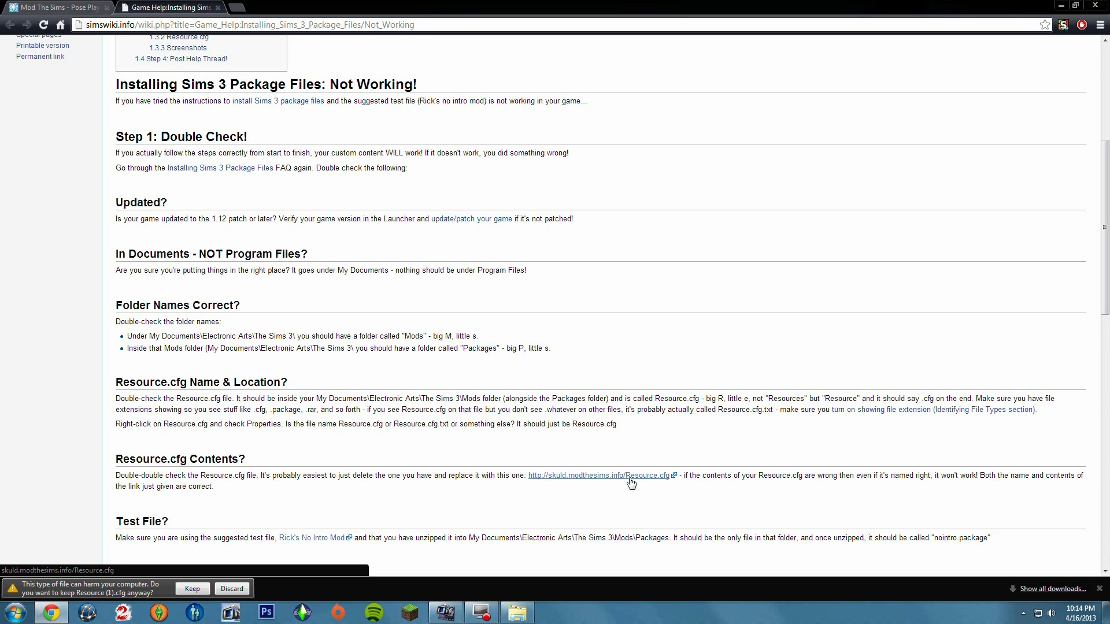
click(1024, 613)
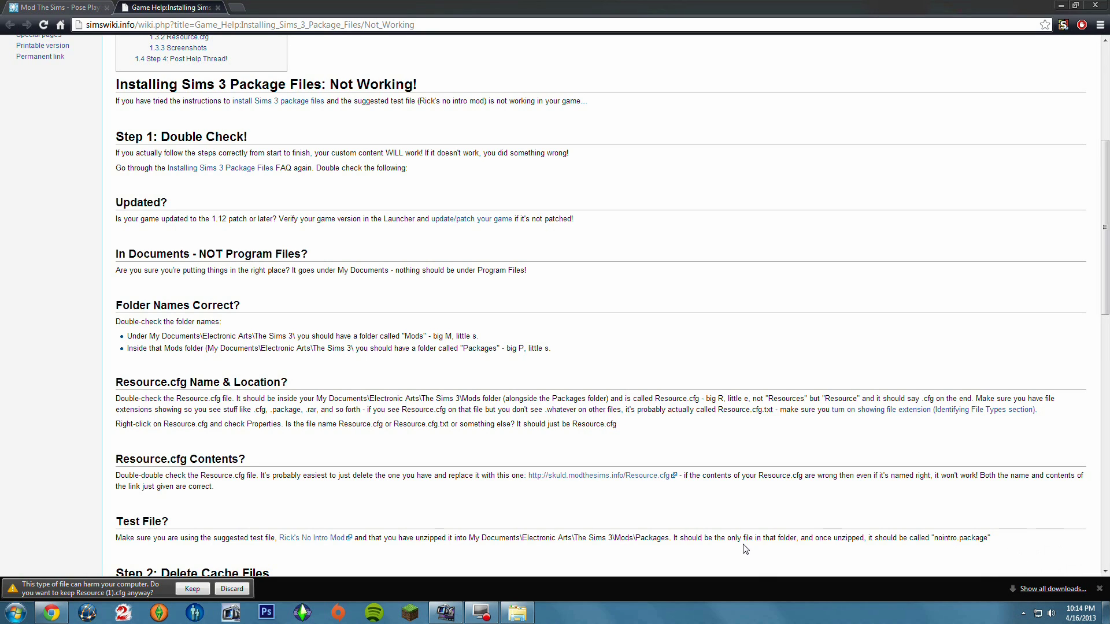
click(198, 591)
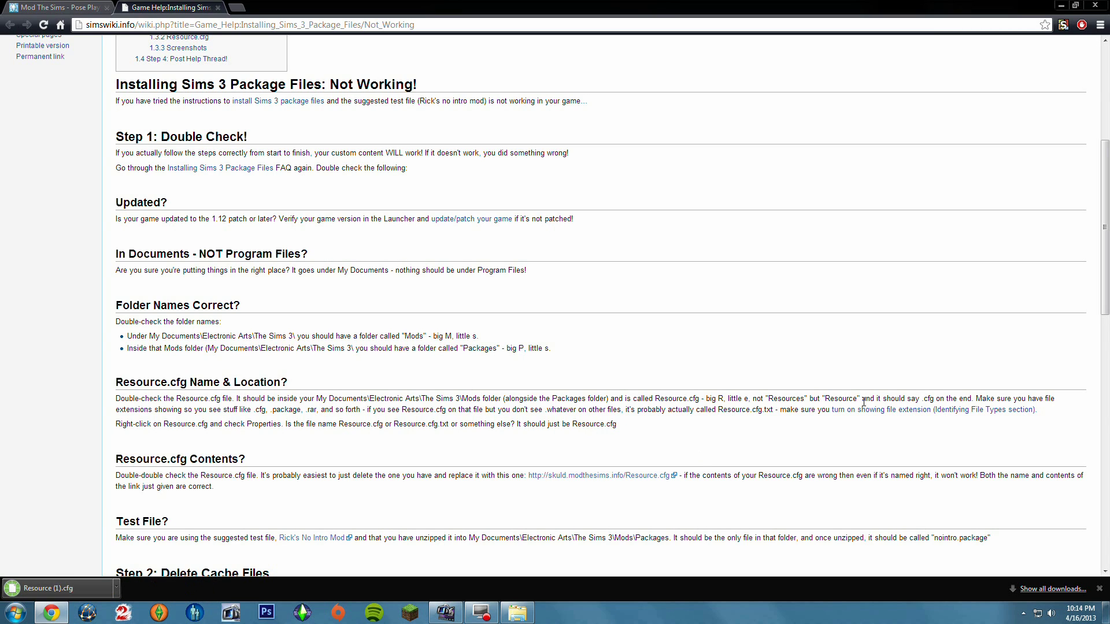
Show Resource (1).cfg in the Downloads folder and snap that window to the left half
click(1052, 588)
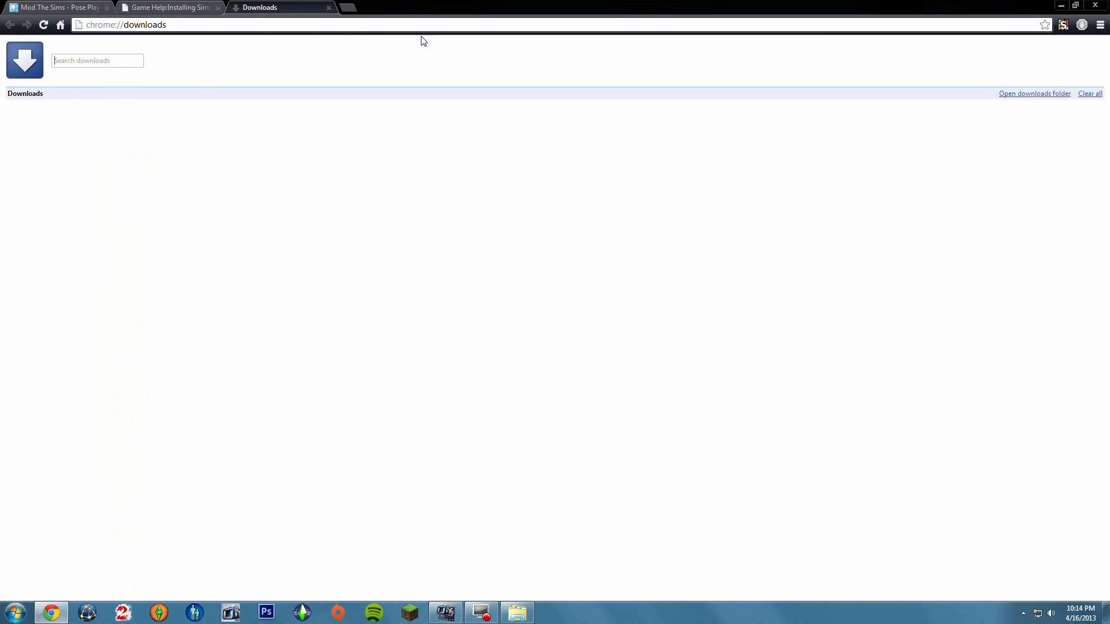
click(135, 127)
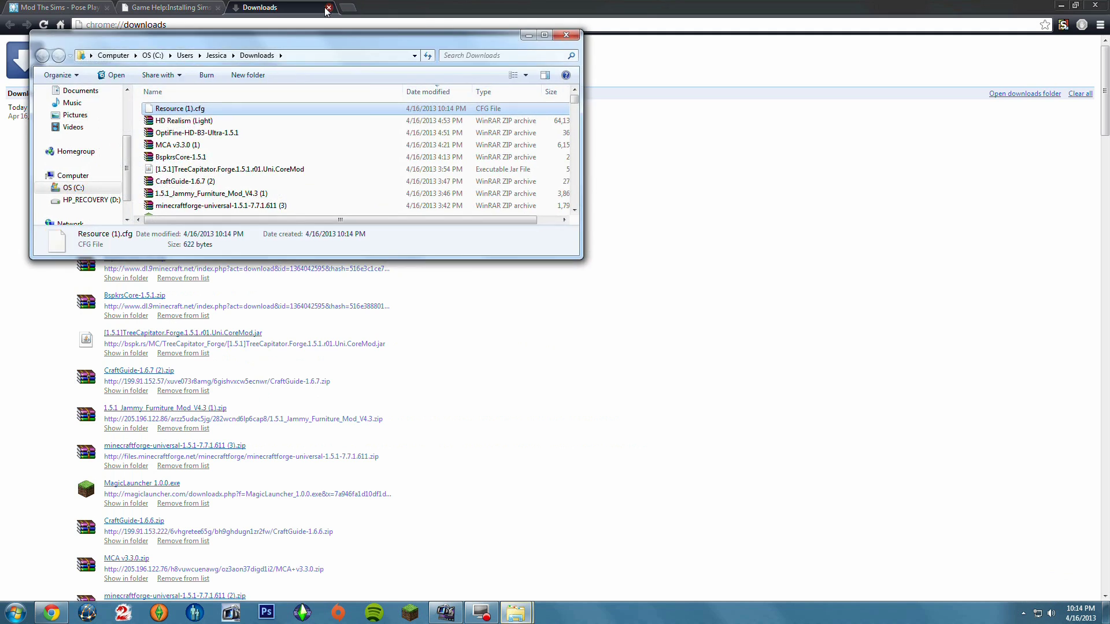
click(328, 8)
mouse_move(521, 615)
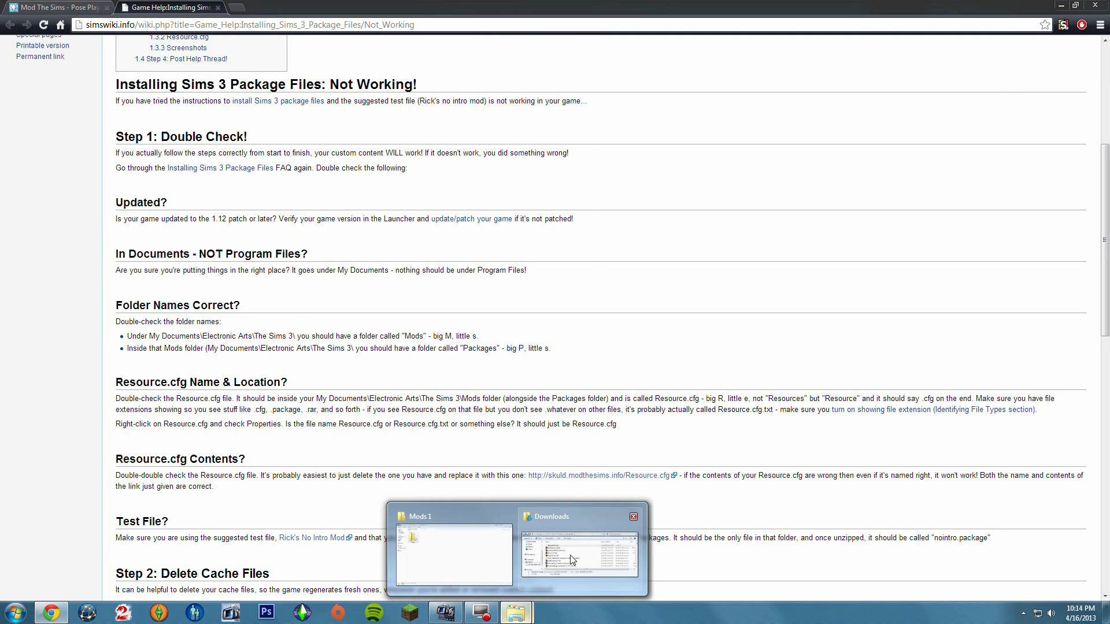
click(570, 555)
drag(339, 54, 1, 231)
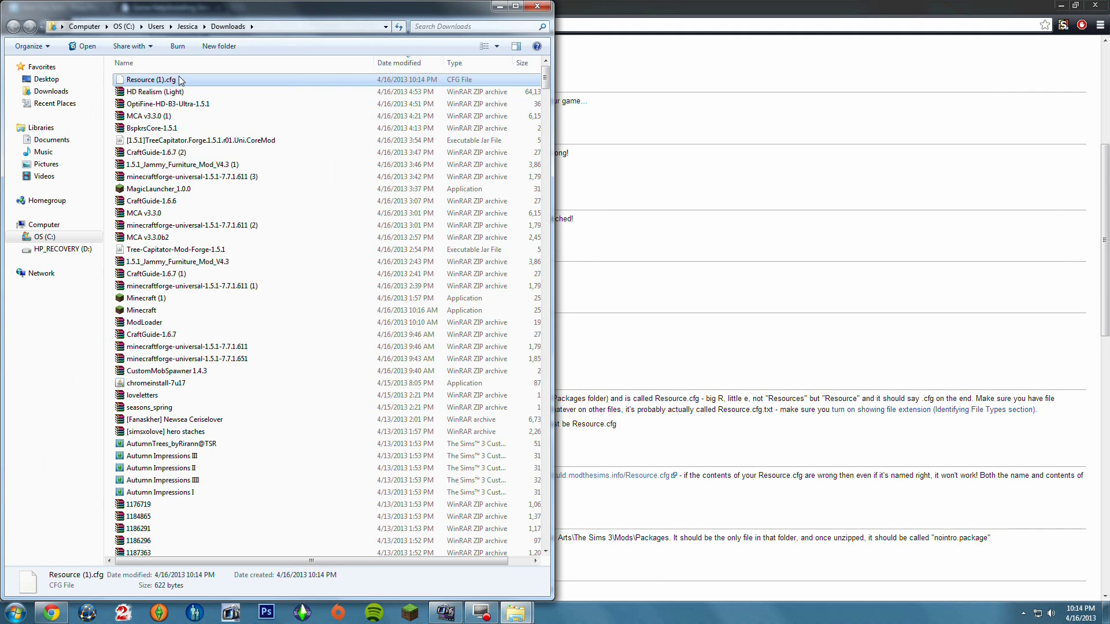
Sort Downloads by date modified, newest first, and copy Resource (1).cfg
click(157, 80)
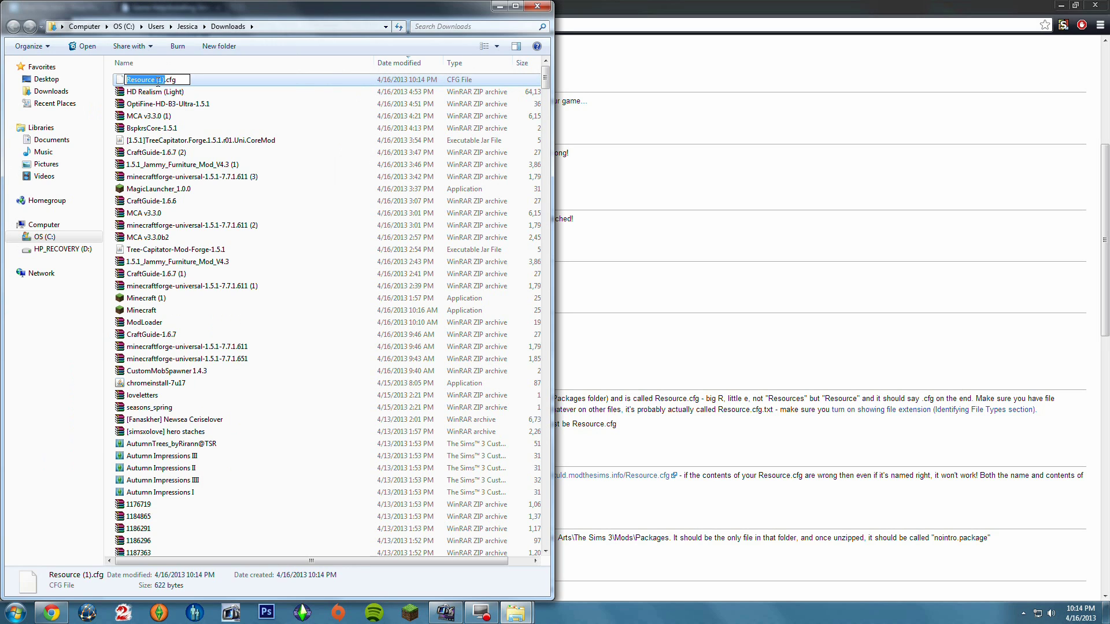
click(172, 82)
click(190, 77)
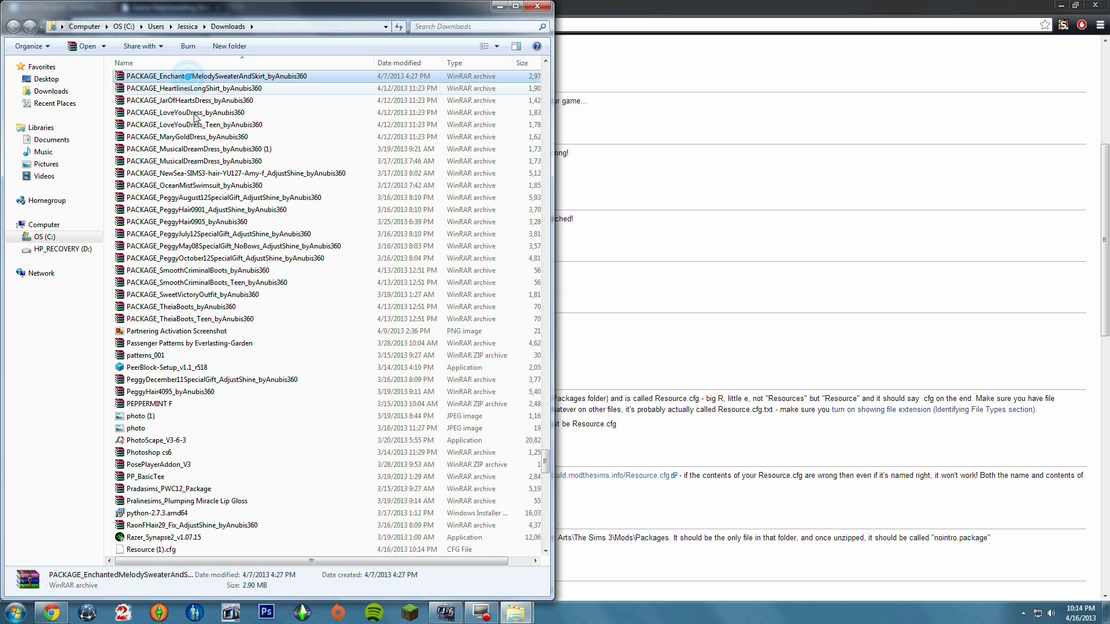
click(184, 63)
click(176, 80)
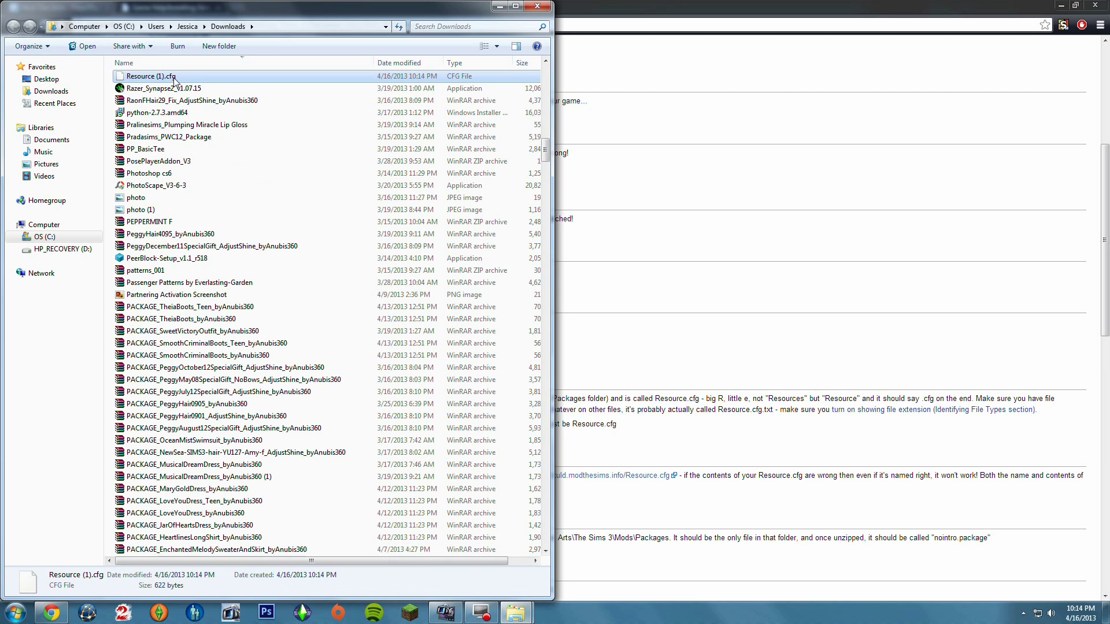
click(425, 63)
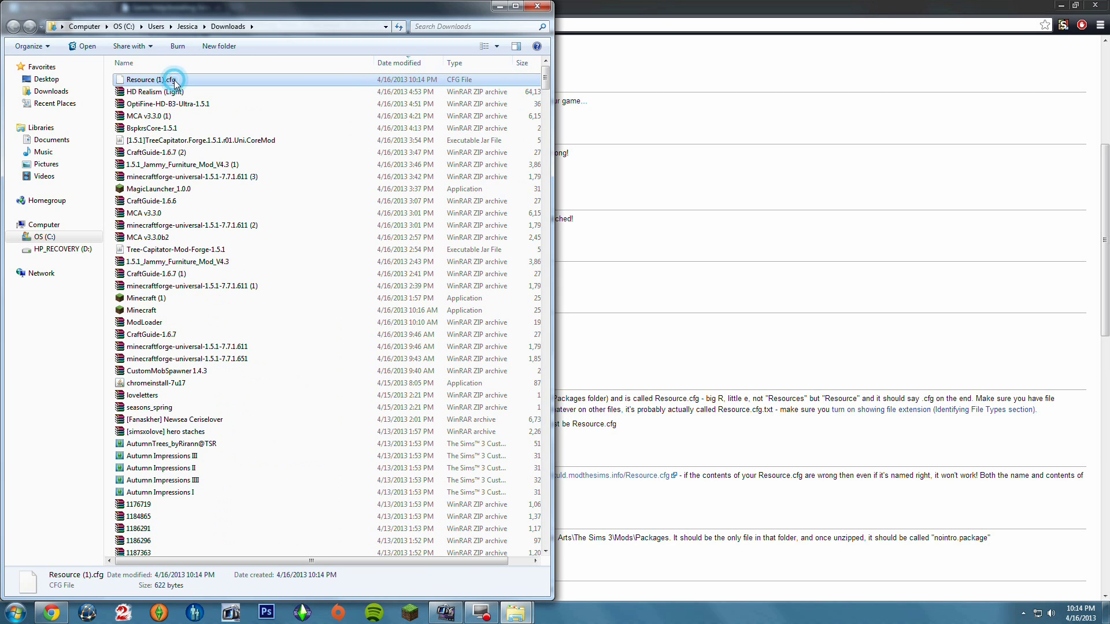
right_click(175, 80)
click(215, 233)
Paste the copied config file into the Mods 1 folder beside Packages
mouse_move(515, 612)
click(468, 543)
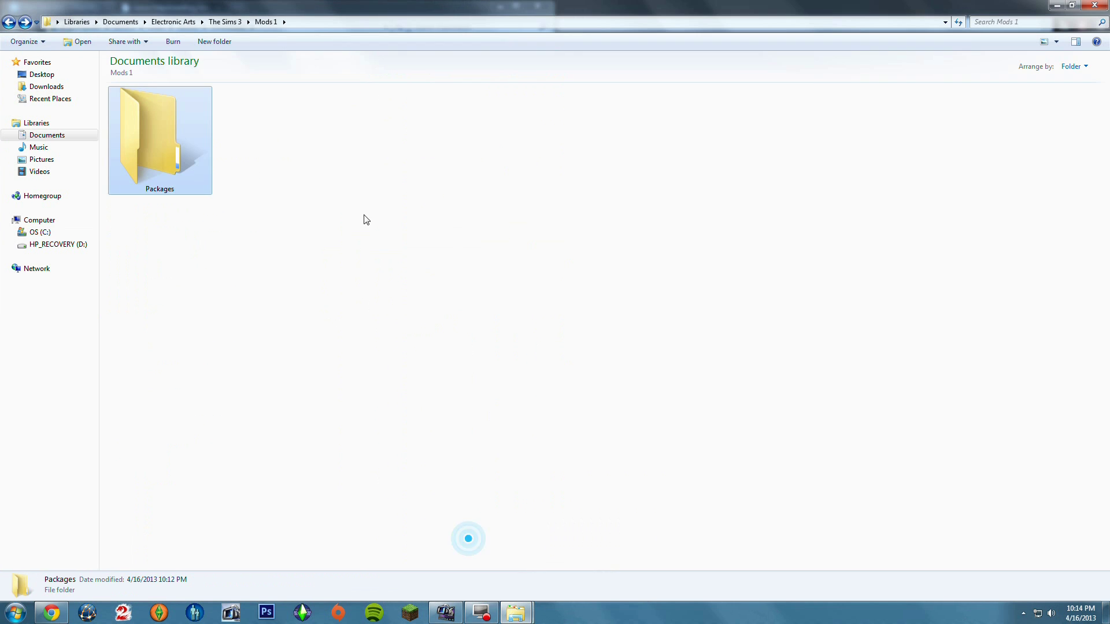
right_click(349, 164)
click(377, 244)
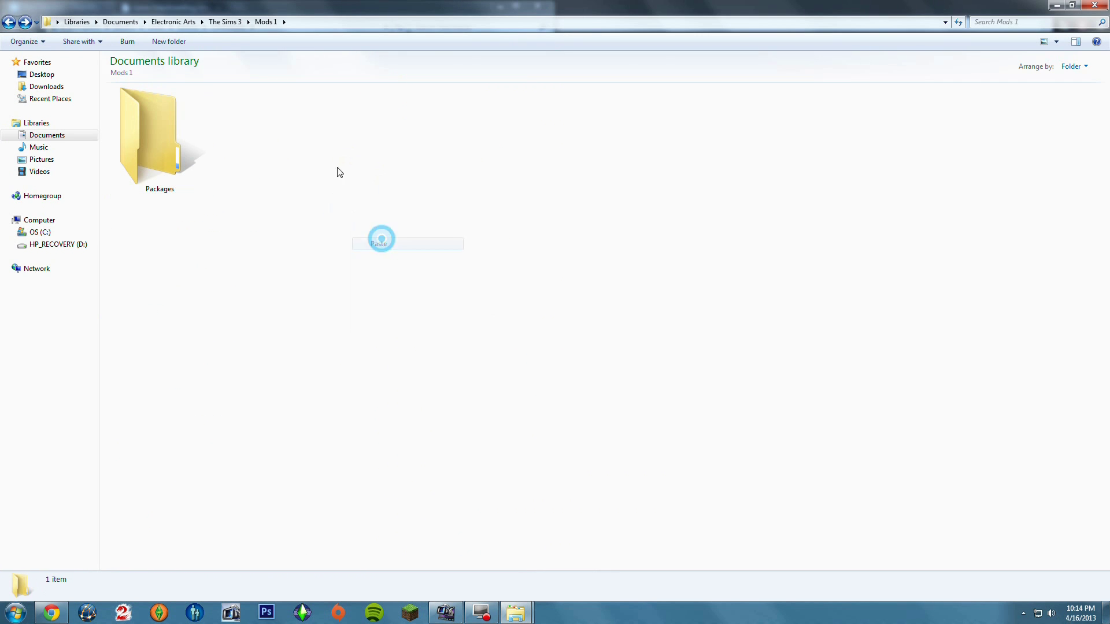
click(295, 276)
Rename the pasted file from 'Resource (1).cfg' to 'Resource.cfg'
right_click(280, 157)
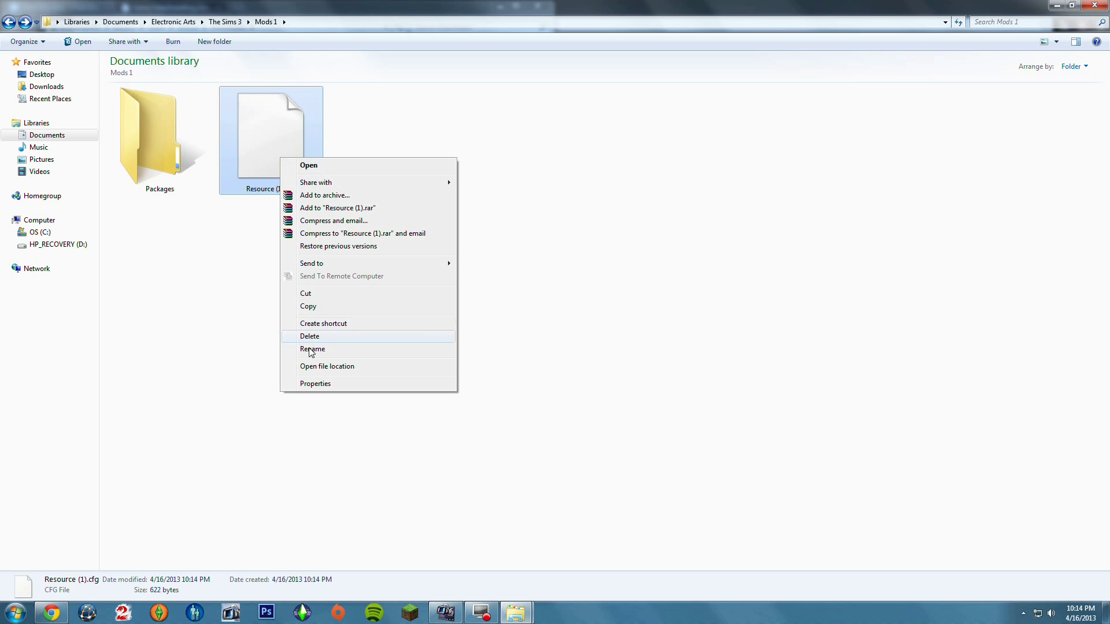
click(310, 350)
key(Right)
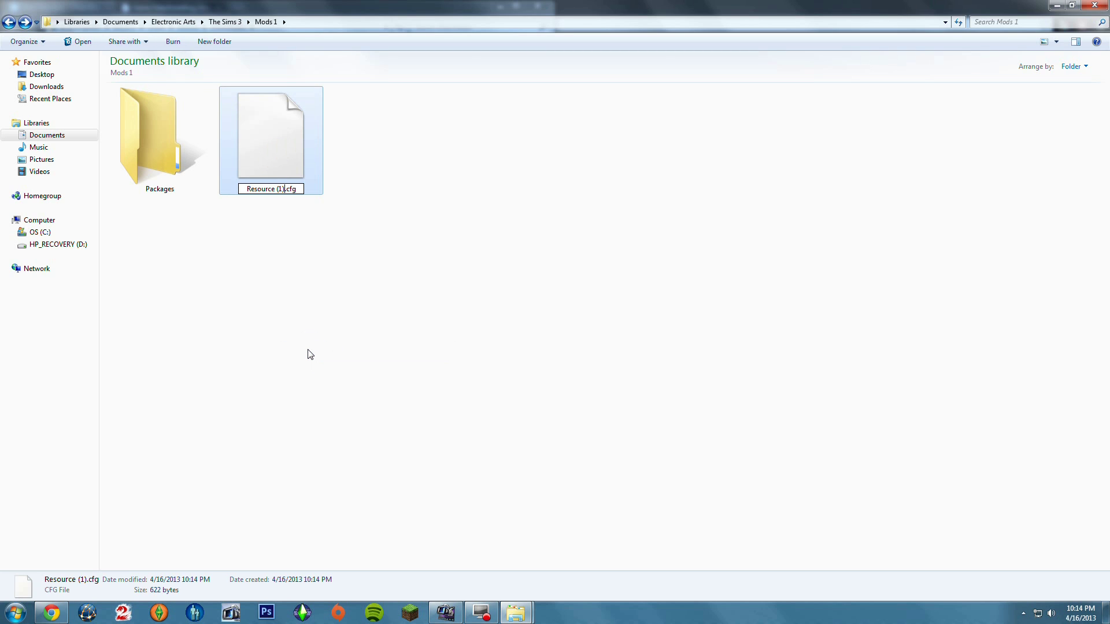
key(BackSpace)
key(BackSpace)
key(BackSpace)
key(BackSpace)
click(328, 348)
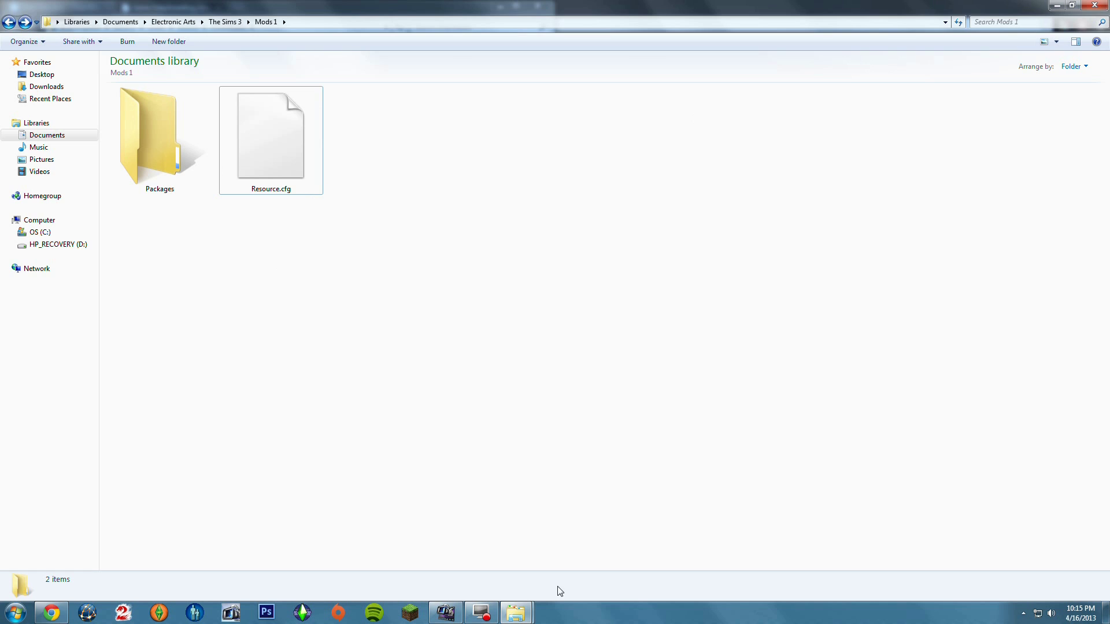
click(52, 612)
On the Pose Player page's Download tab, download cmomoney_PosePlayer.rar
click(66, 9)
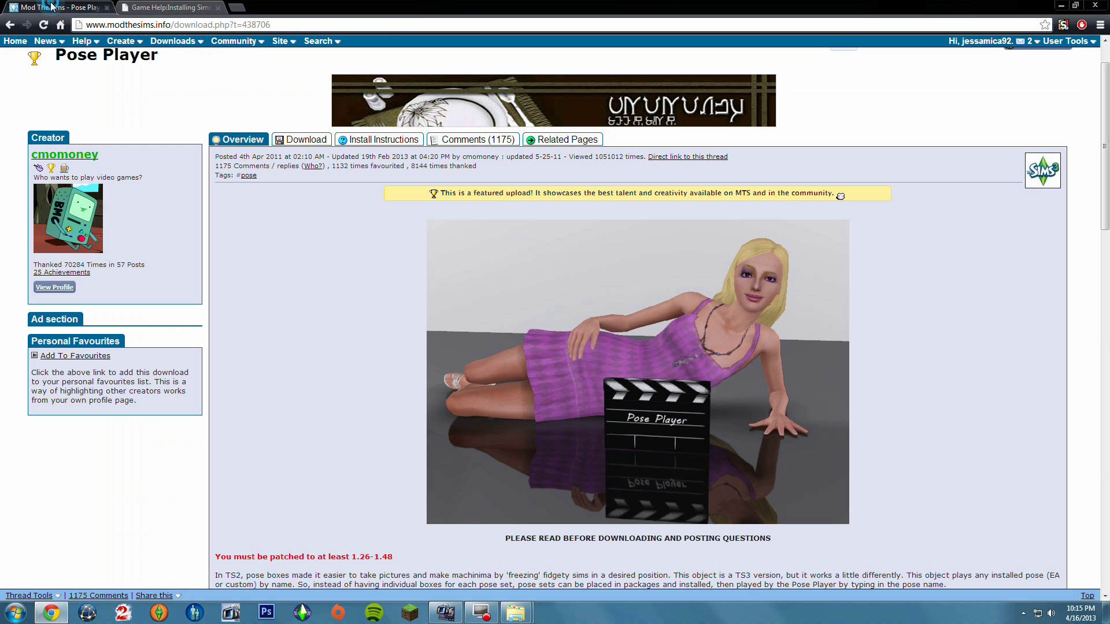
click(300, 140)
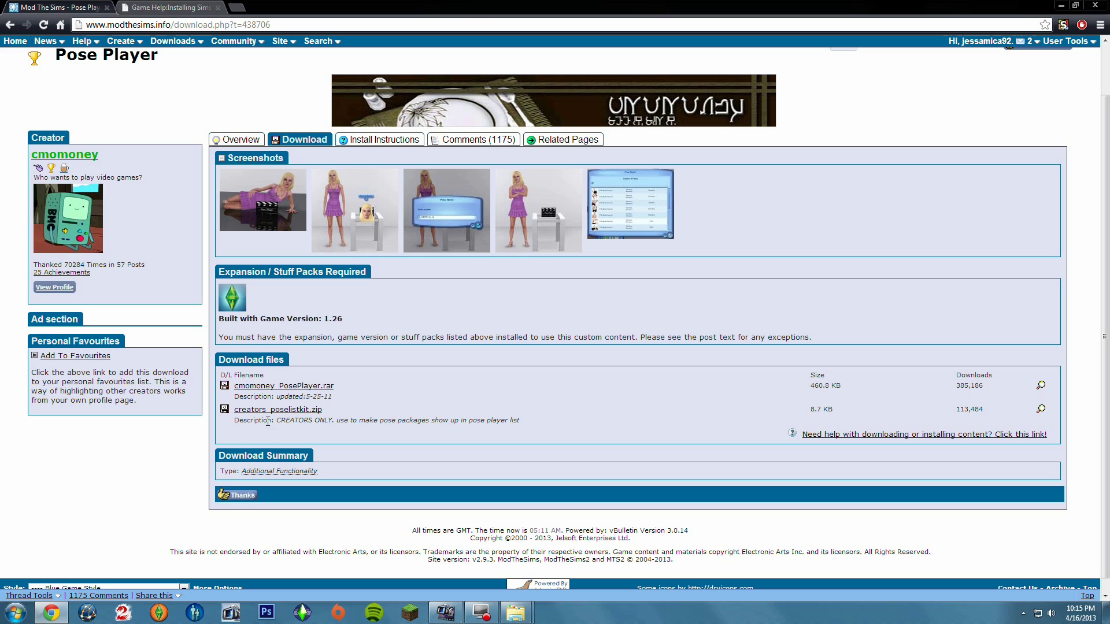
drag(545, 426, 241, 435)
drag(359, 386, 236, 395)
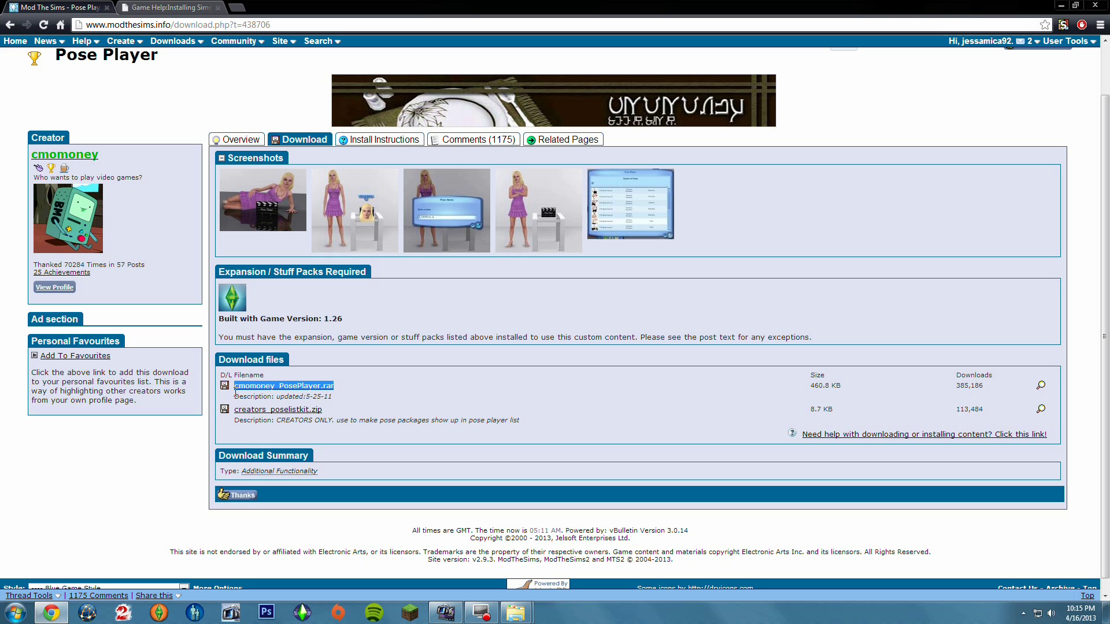
click(377, 384)
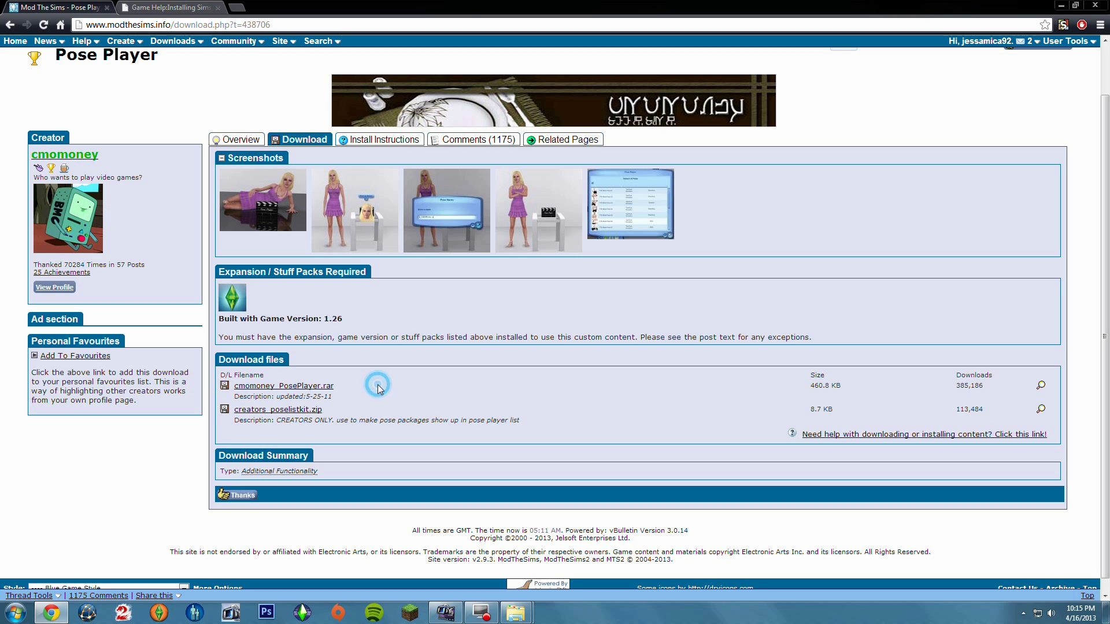
click(315, 386)
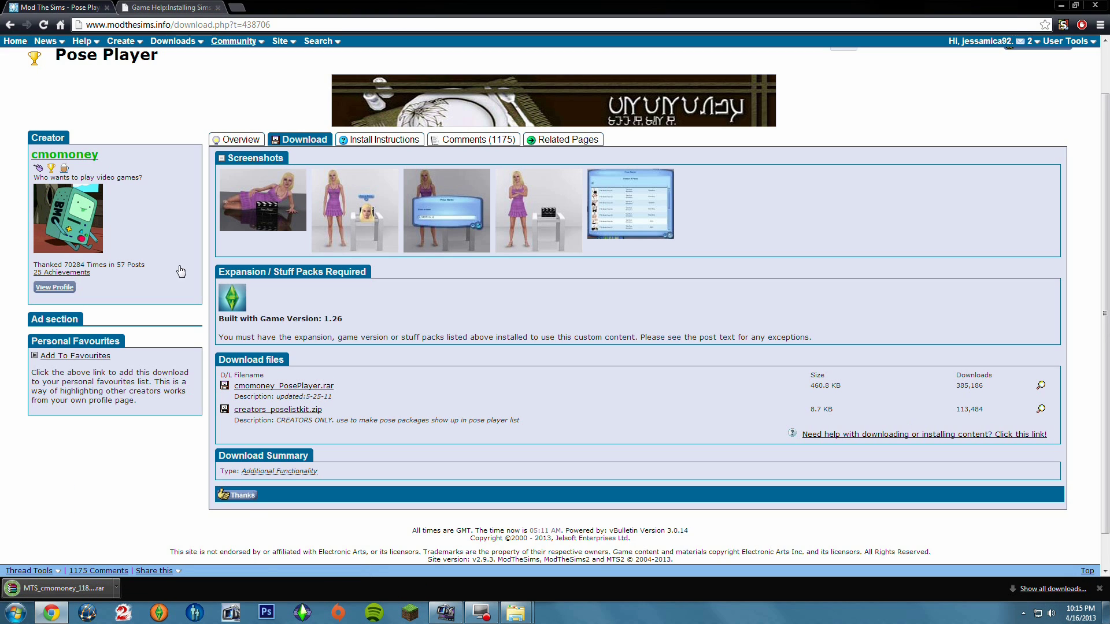
Open the Downloads folder from Chrome, snap it left, and sort by Date modified, newest first
click(1034, 589)
click(138, 129)
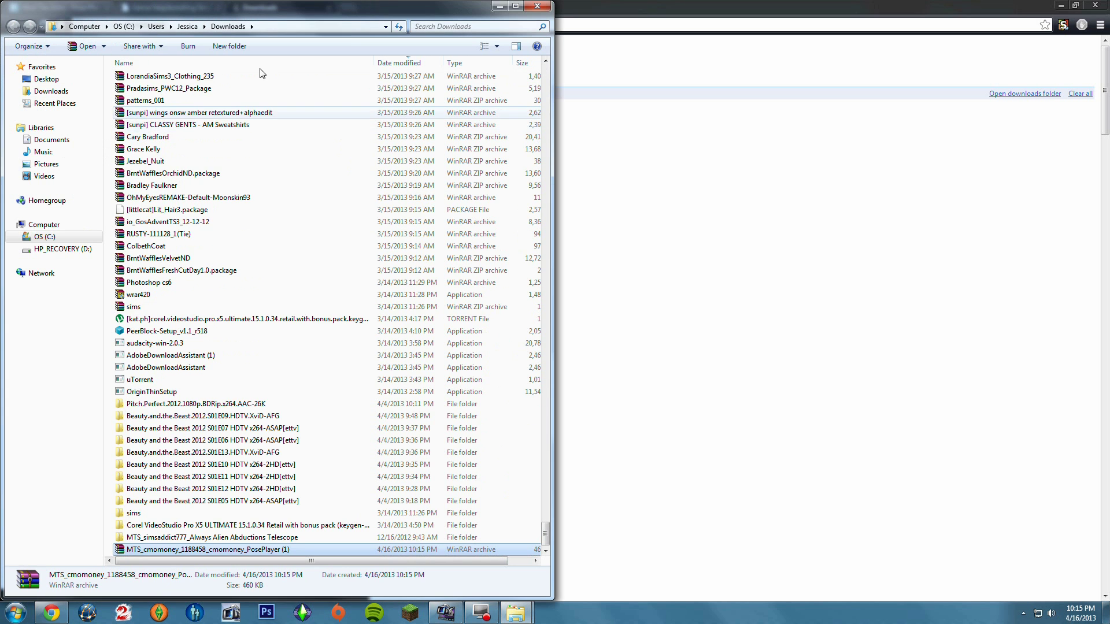
drag(379, 7, 379, 8)
drag(141, 1, 141, 79)
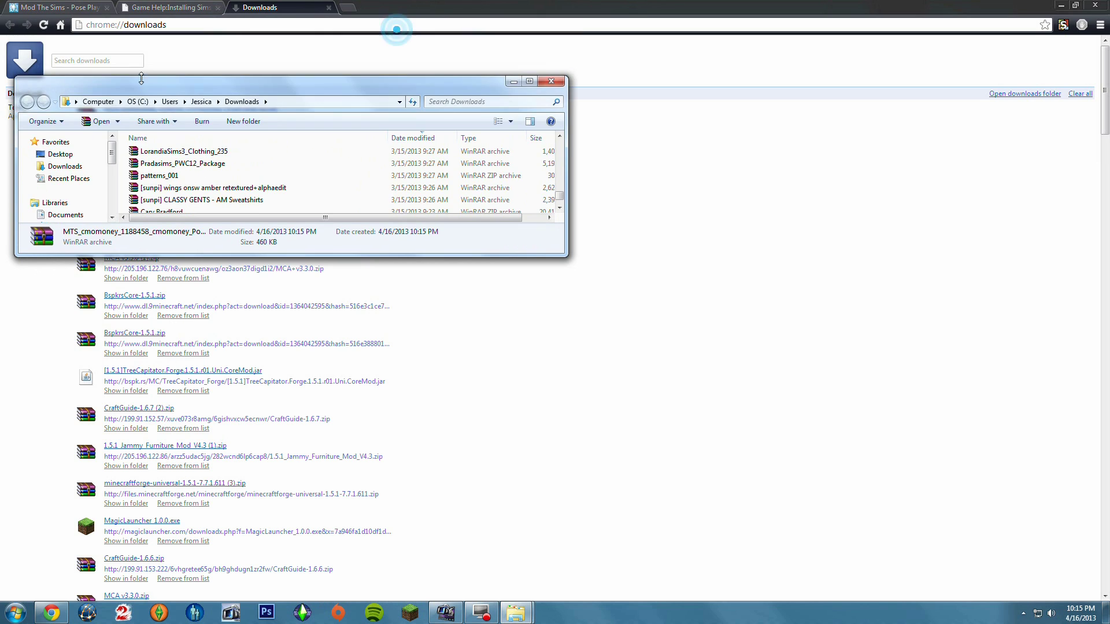
key(super+Left)
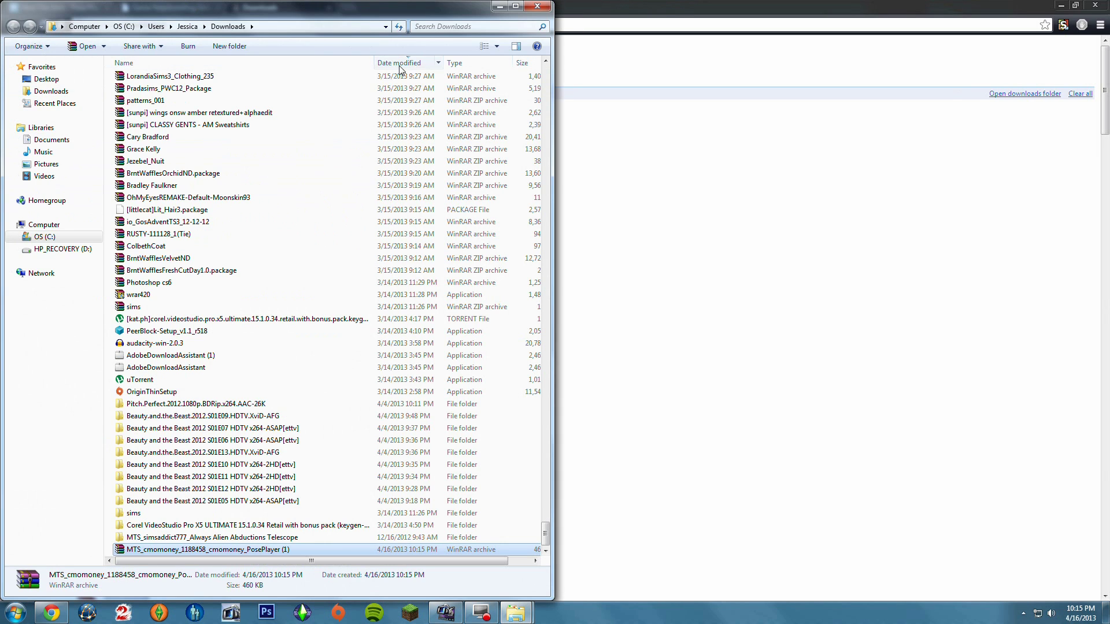
click(400, 66)
click(399, 65)
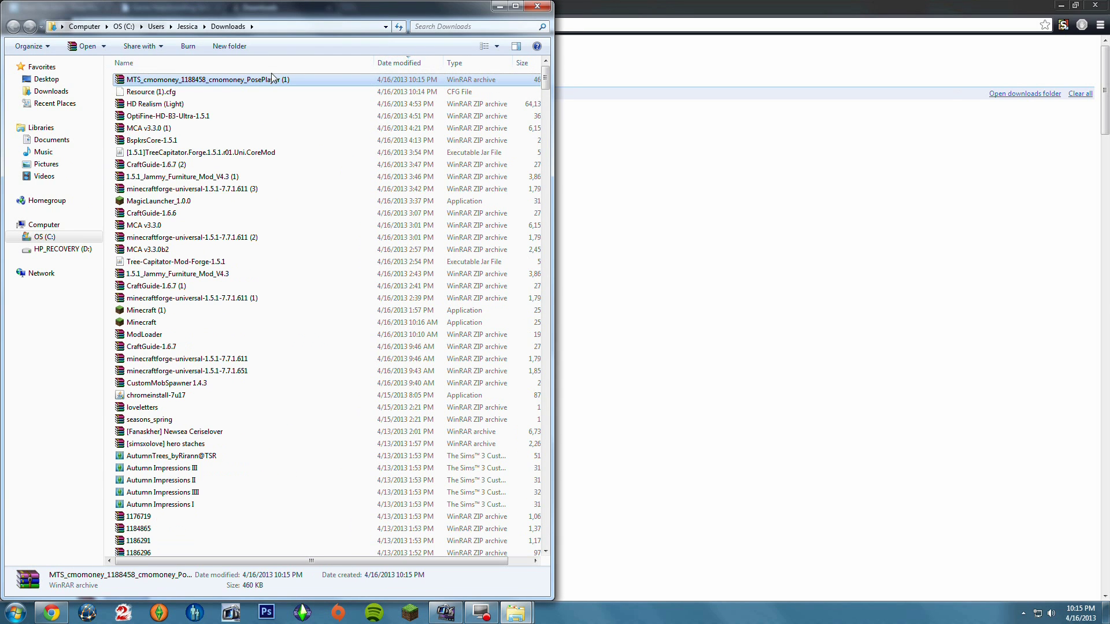
Open WinRAR's extraction options for the PosePlayer archive, then cancel them
click(199, 83)
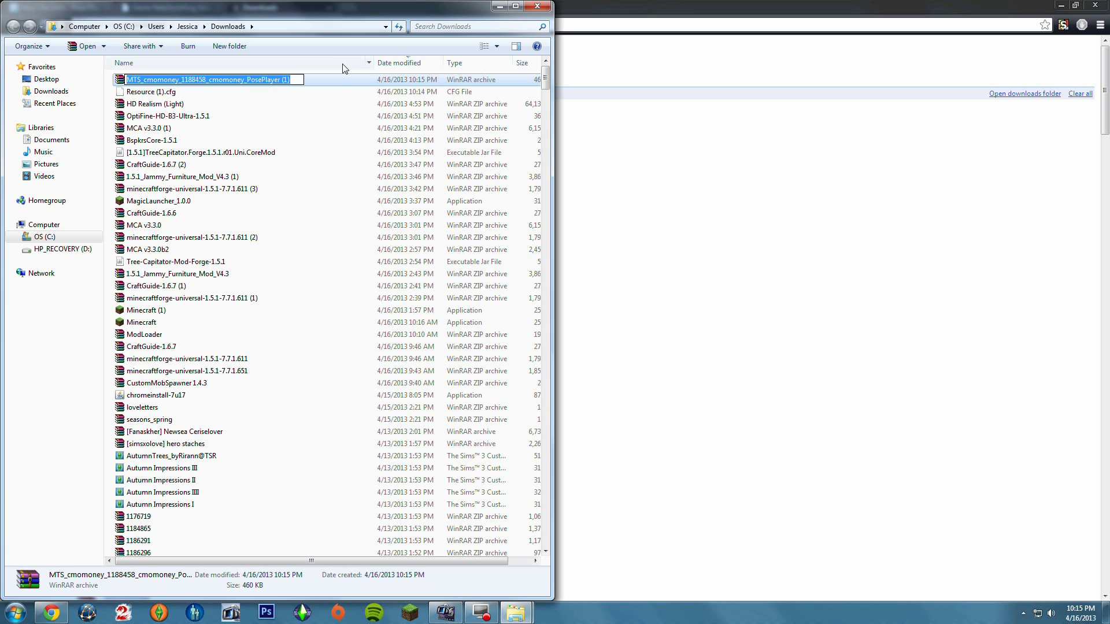
click(341, 78)
right_click(224, 77)
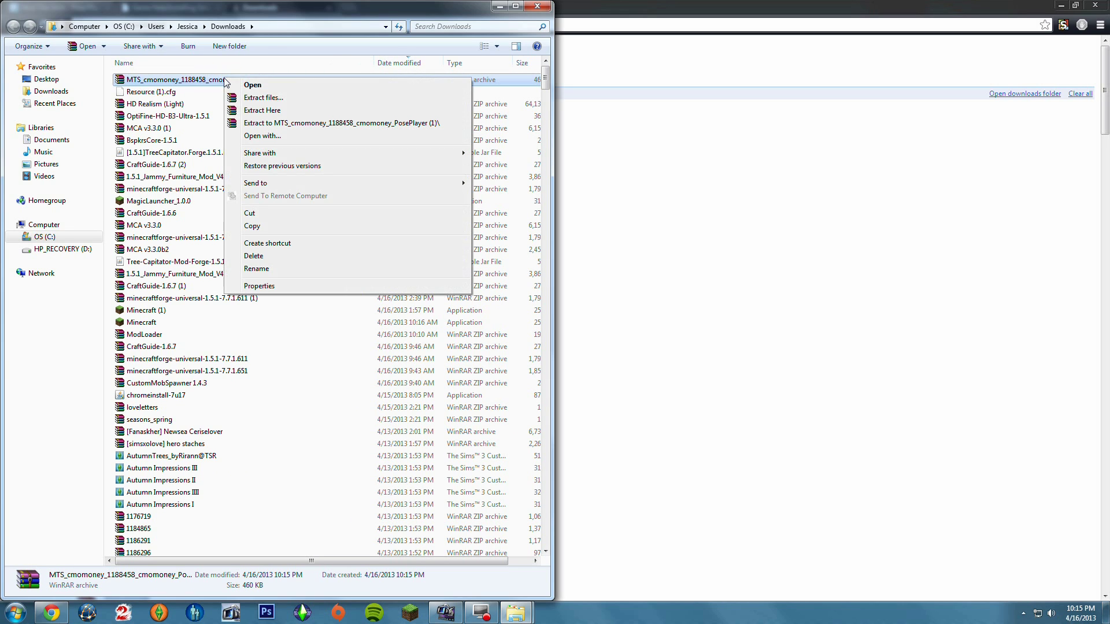
click(264, 98)
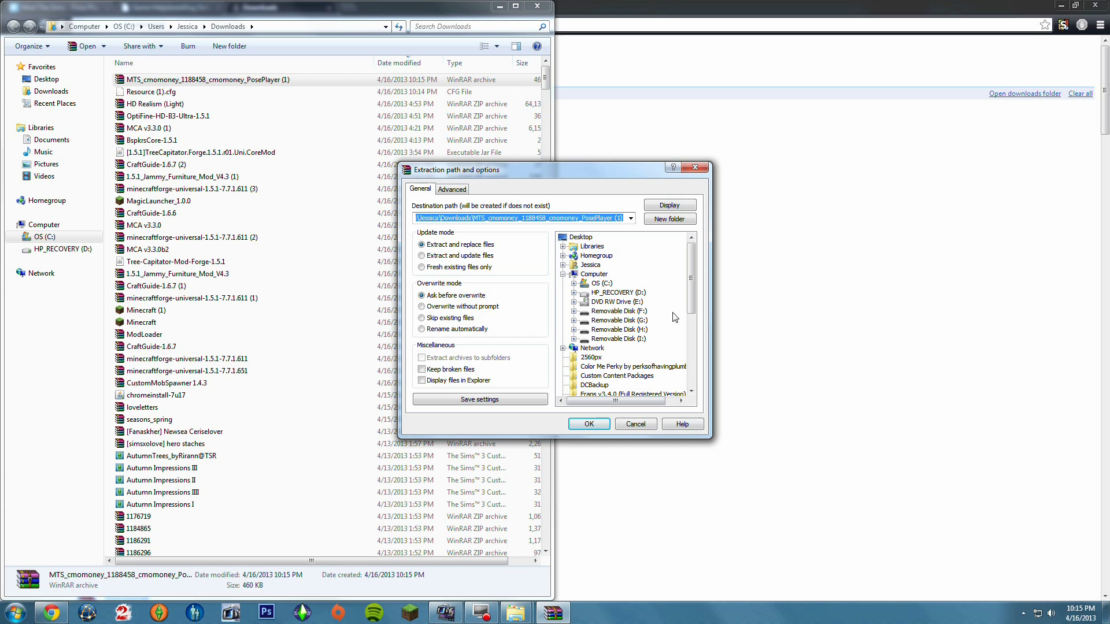
drag(452, 172, 450, 159)
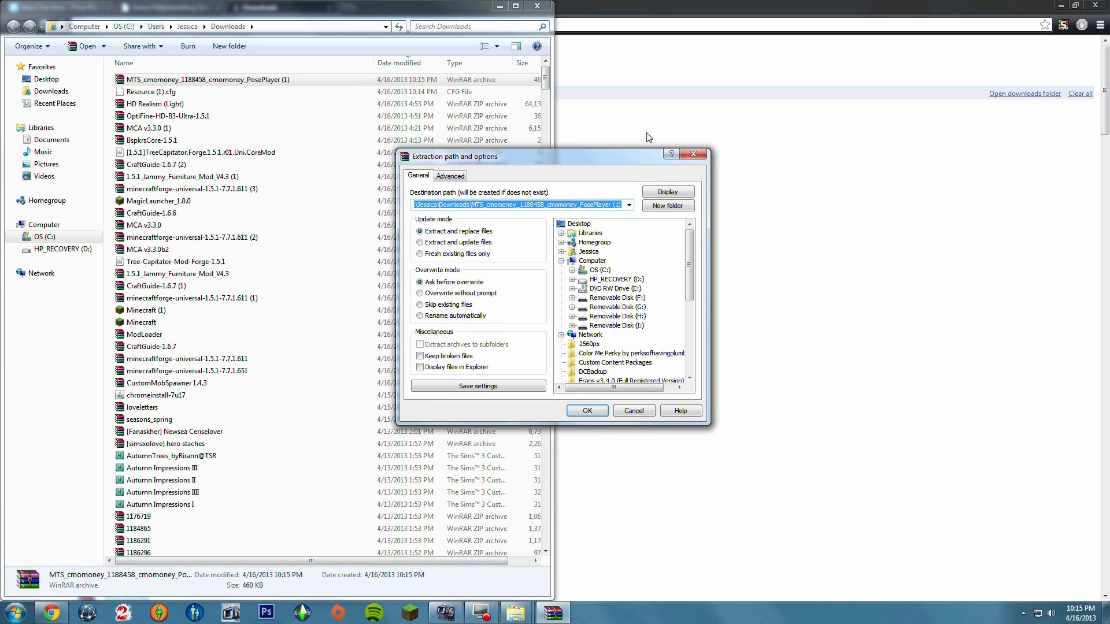
click(688, 153)
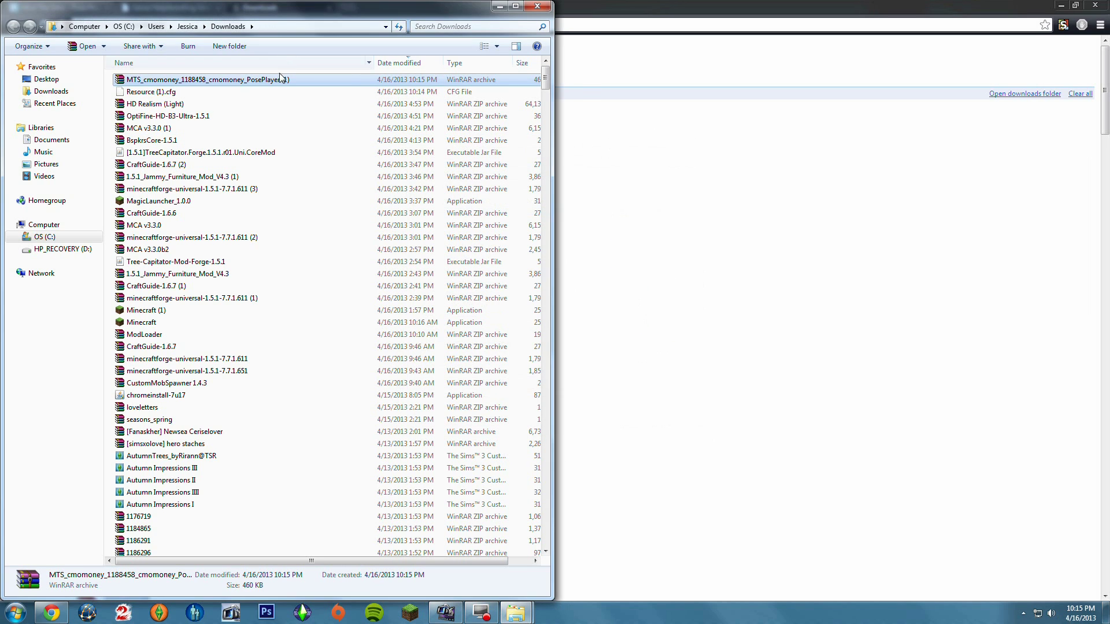
right_click(279, 72)
click(258, 83)
Extract the PosePlayer archive to Documents\Electronic Arts\The Sims 3\Mods 1\Packages
right_click(258, 81)
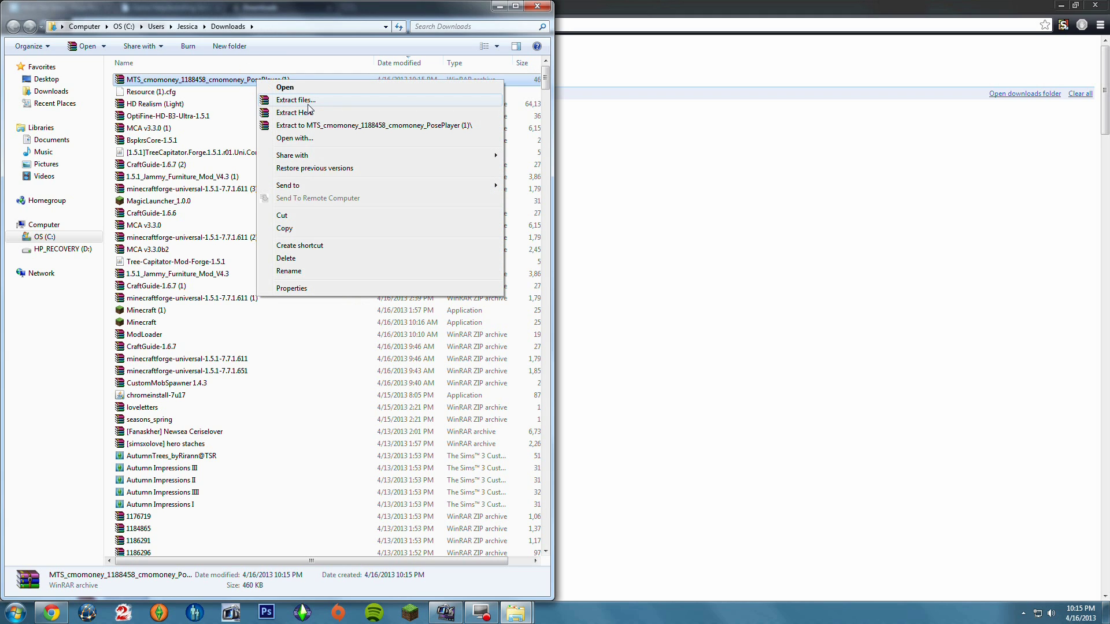
click(308, 100)
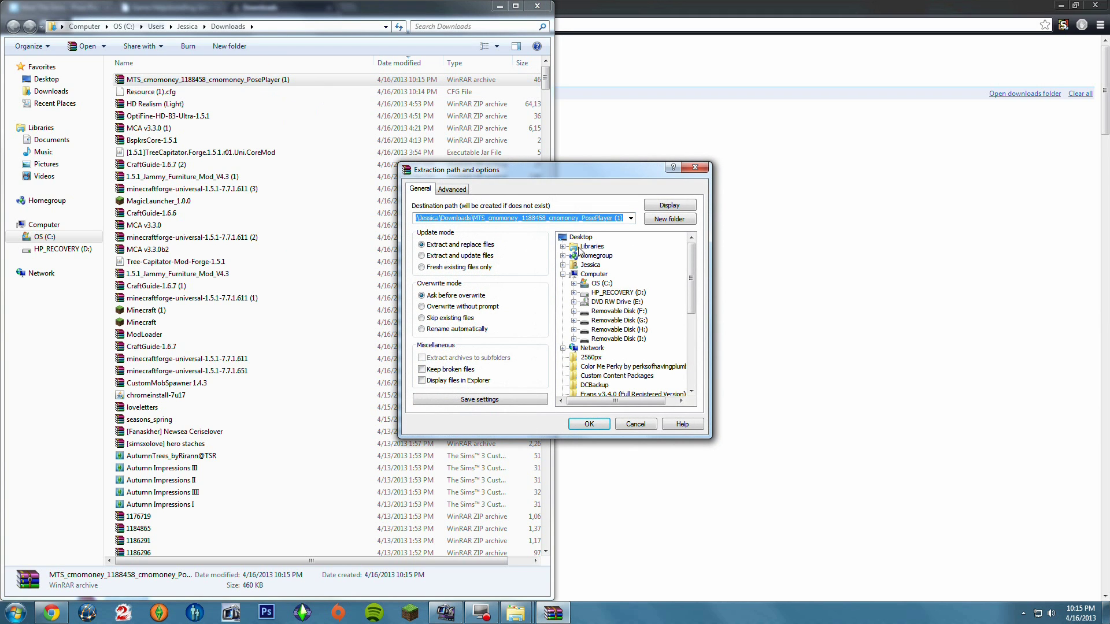
click(563, 246)
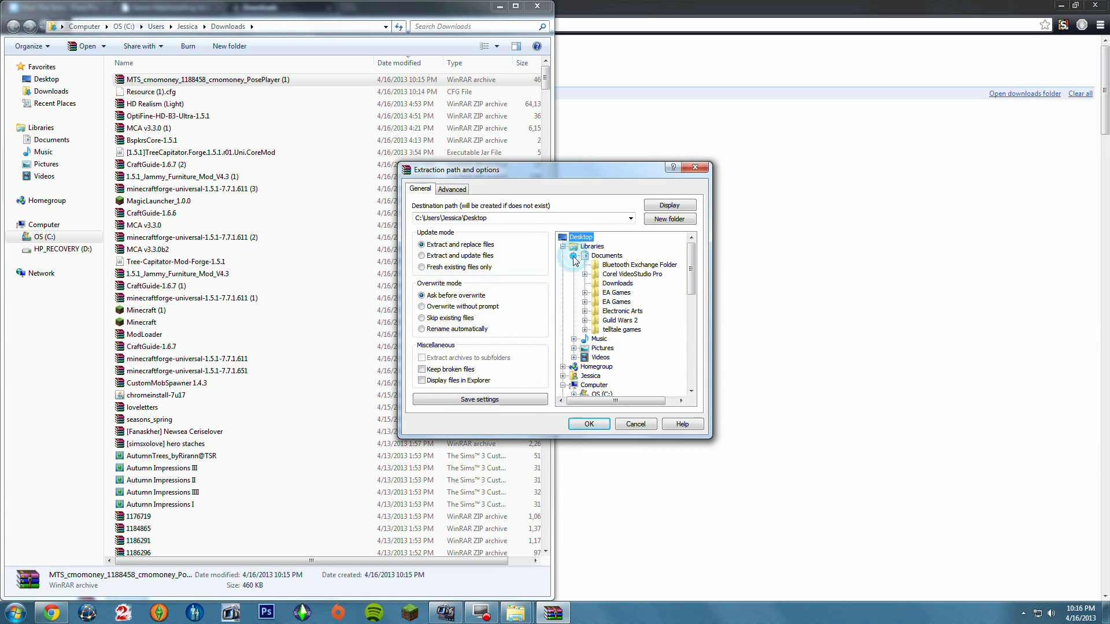
click(585, 311)
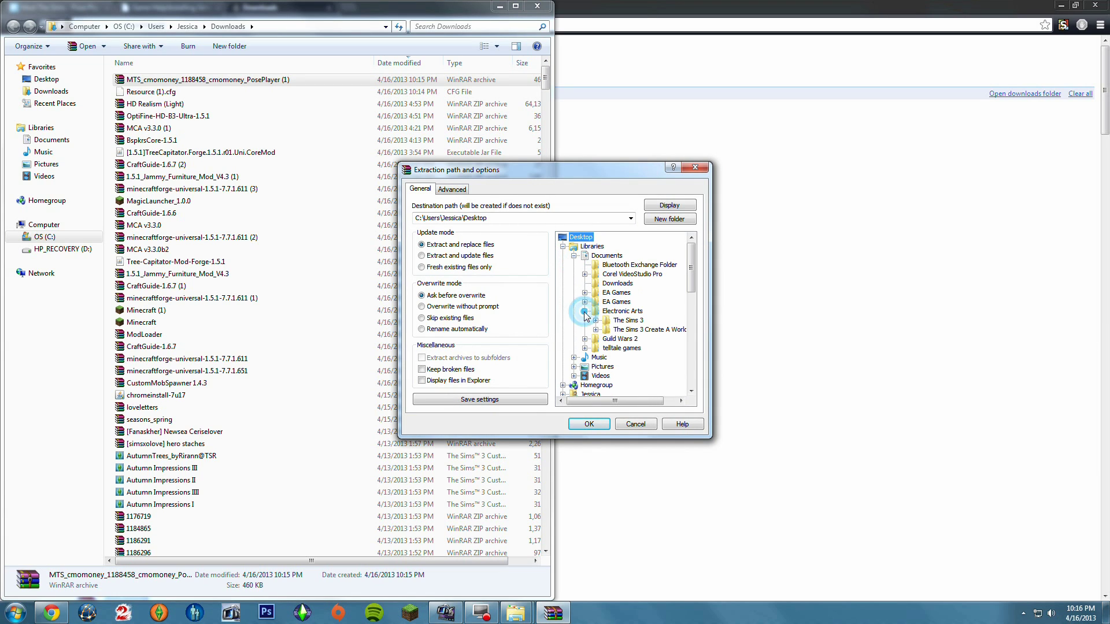
click(595, 321)
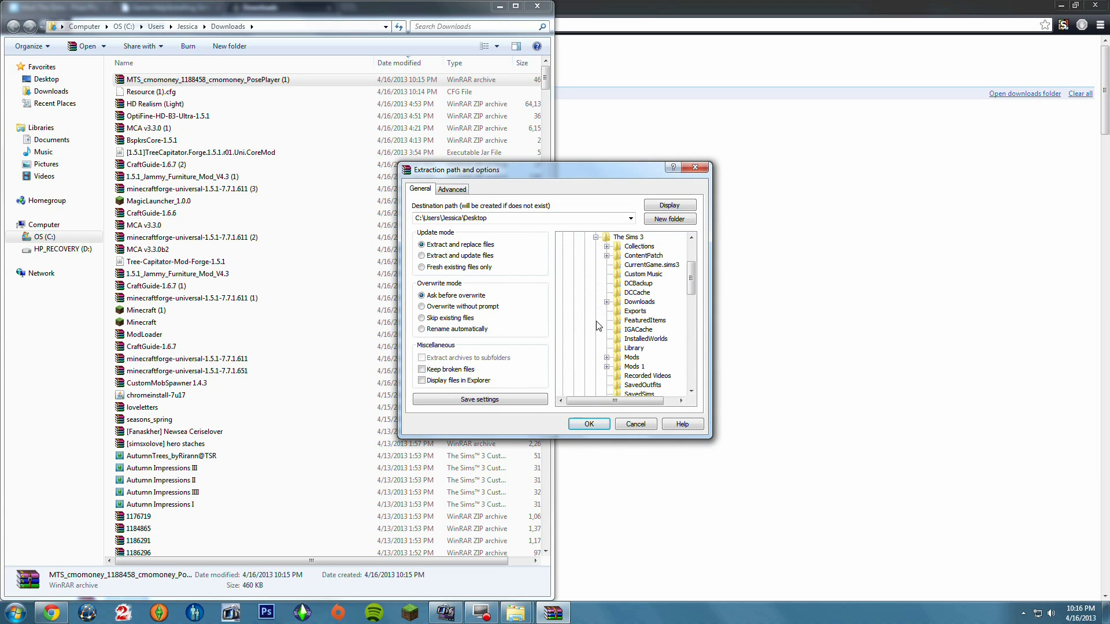
scroll(604, 335, down, 1)
click(607, 340)
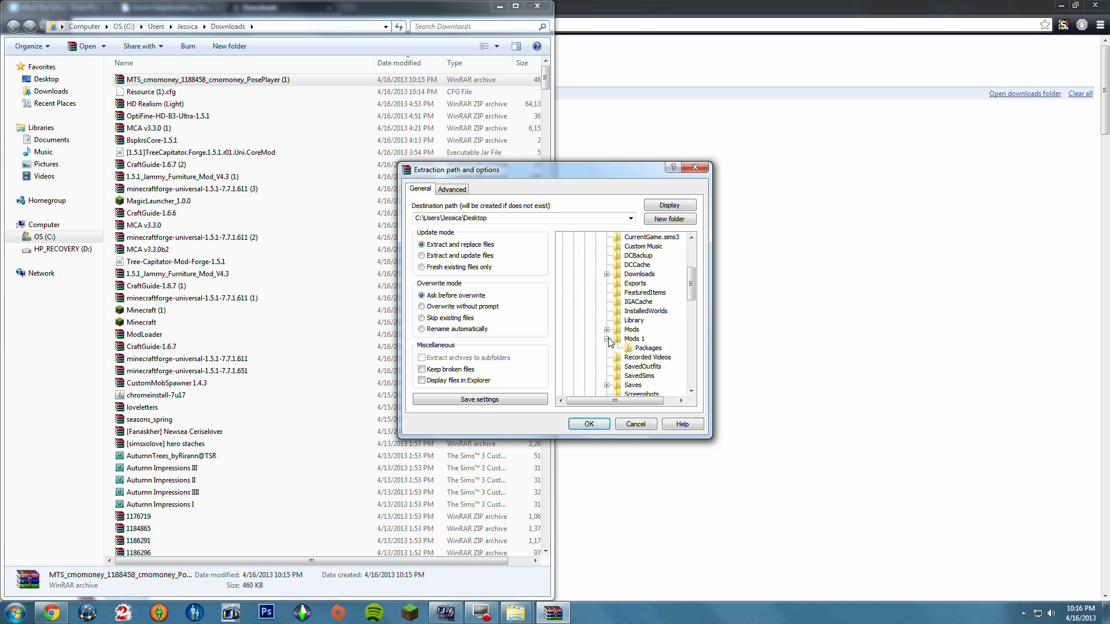
click(646, 348)
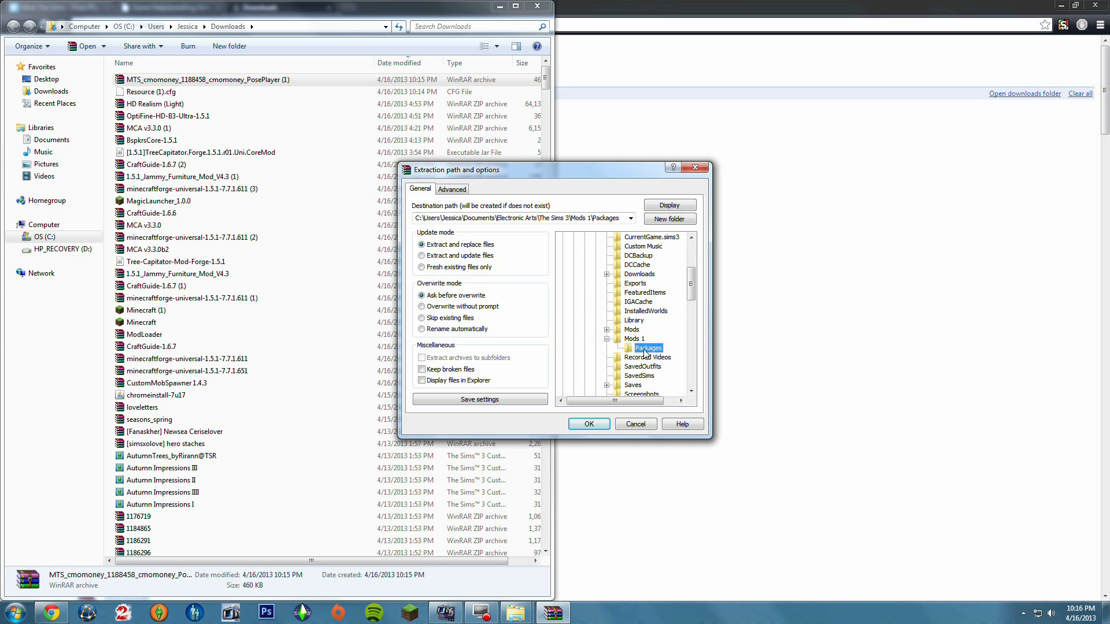
click(598, 425)
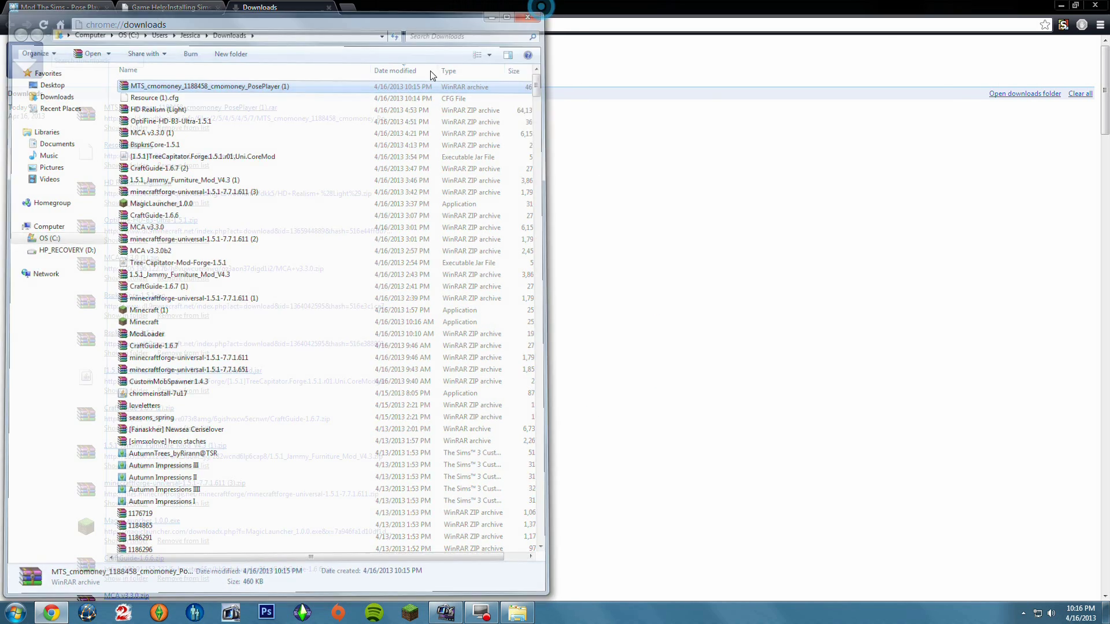
Check cmomoney_PosePlayer.package is in Mods 1\Packages, then return to the SimsWiki page in Chrome
key(alt+Tab)
click(327, 8)
click(517, 613)
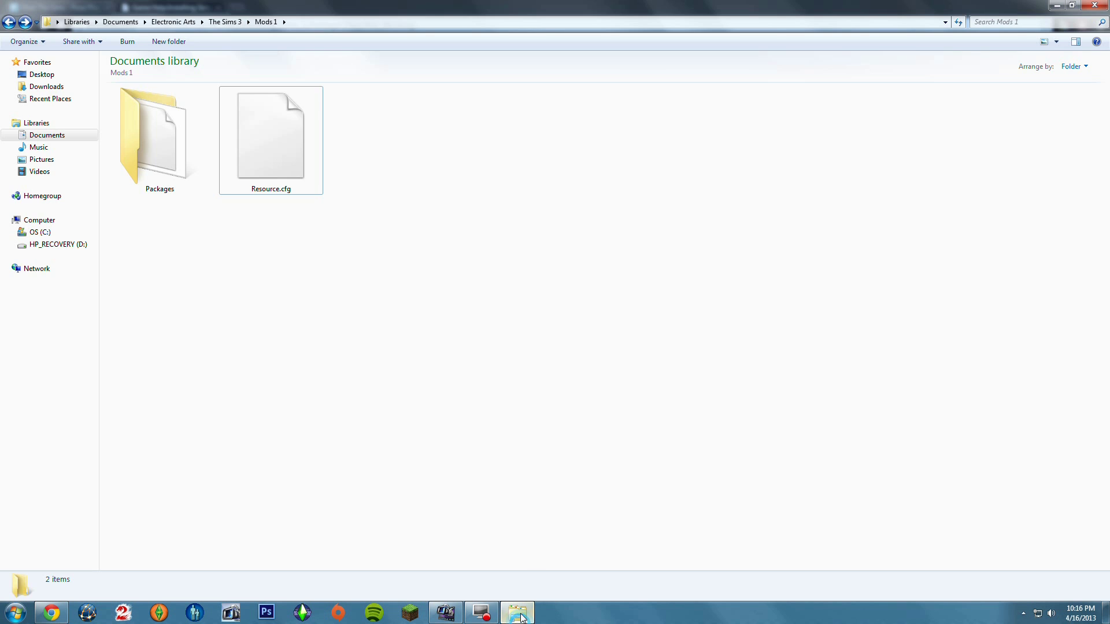
double_click(153, 168)
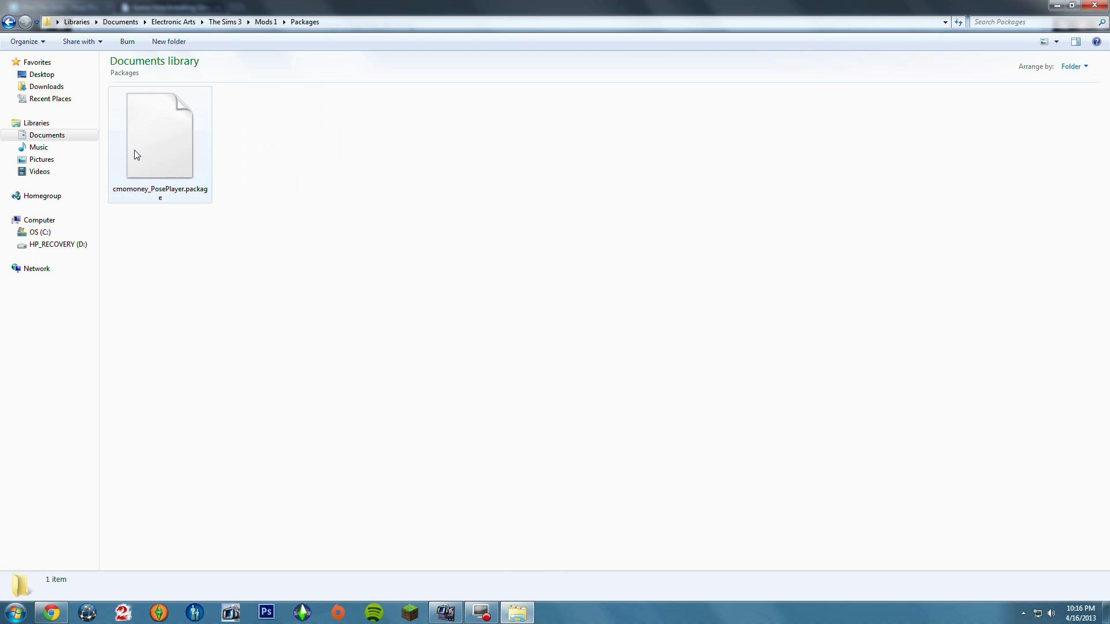
click(11, 25)
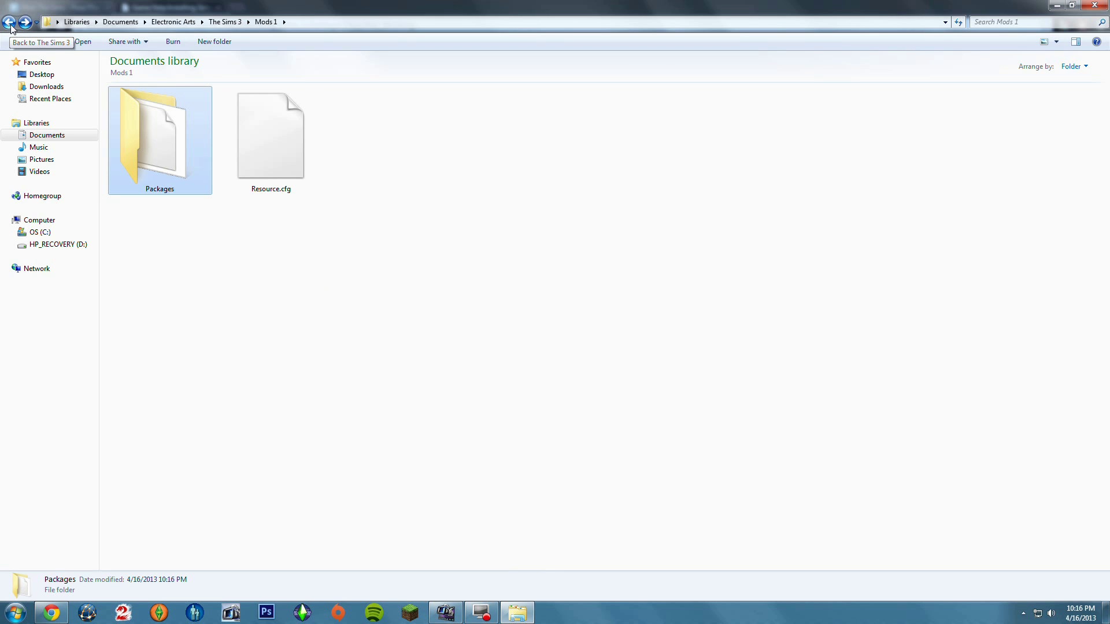
click(500, 347)
click(51, 613)
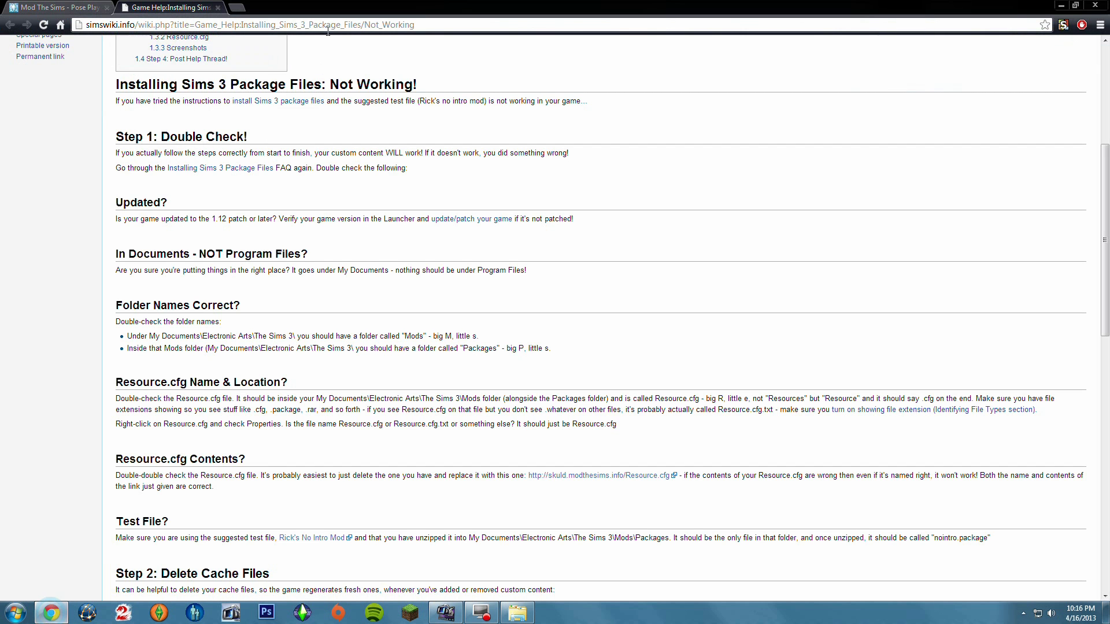
Search 'nraas' in a new tab and open ErrorTrap from the NRaas Industries wiki's MODS sidebar
click(234, 8)
text(nra)
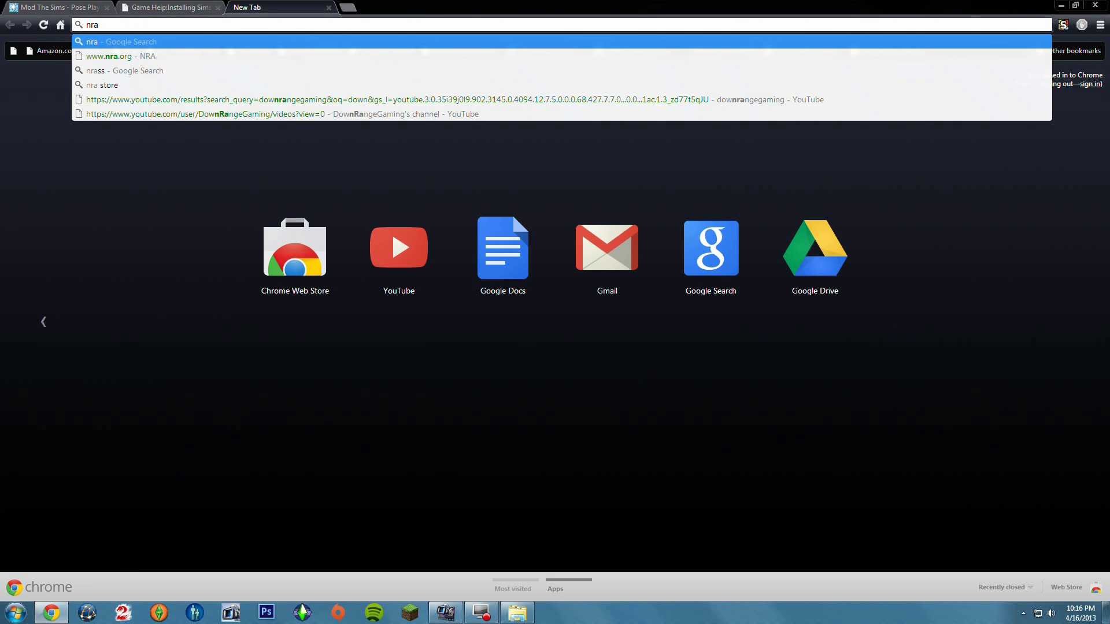
text(as)
key(Return)
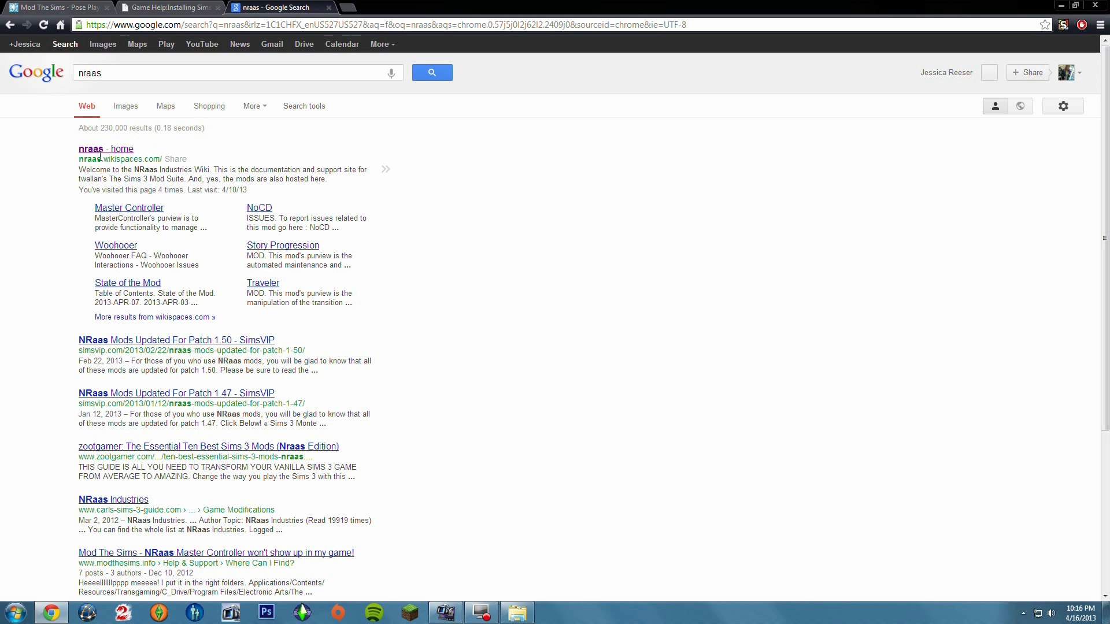
click(94, 150)
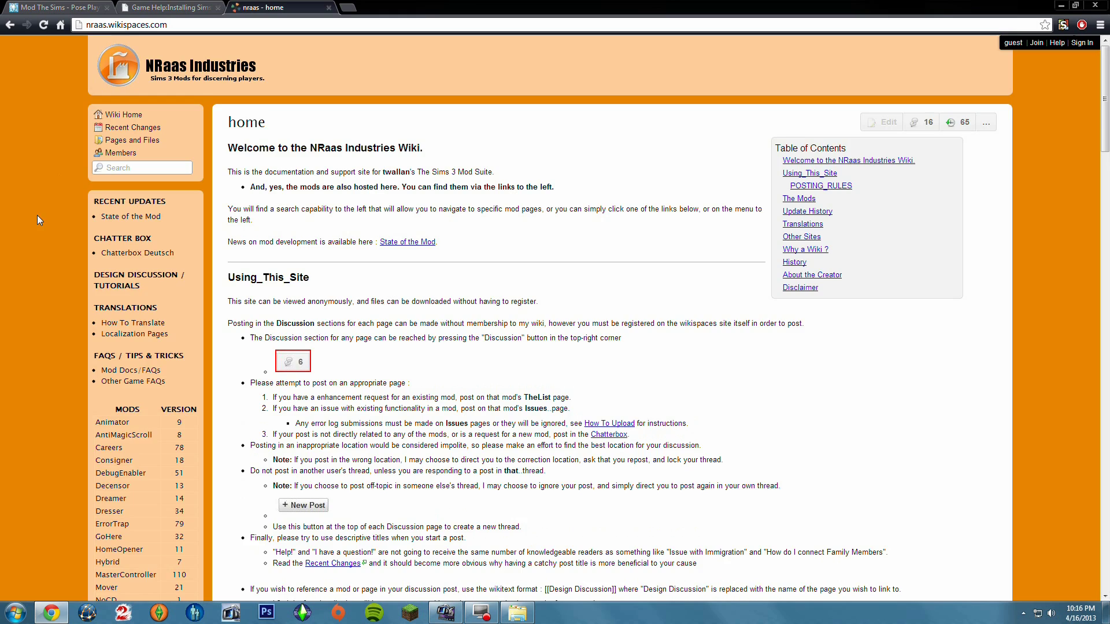
scroll(36, 220, down, 2)
scroll(75, 302, down, 1)
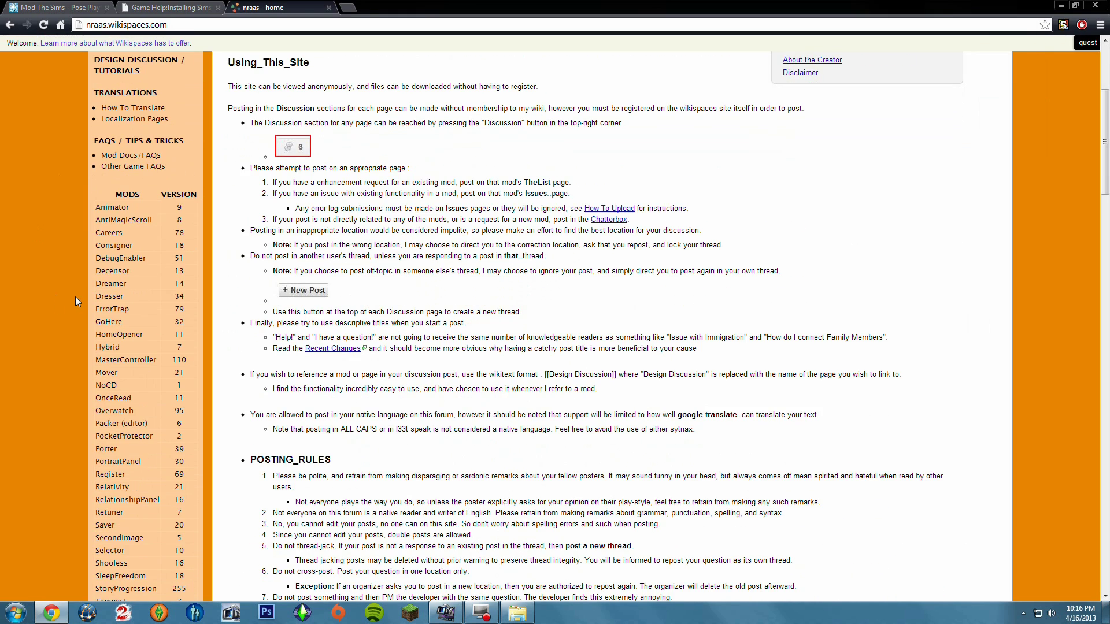
click(111, 309)
Open the ErrorTrap Base-Mod page for patch level 1.50
scroll(277, 243, down, 1)
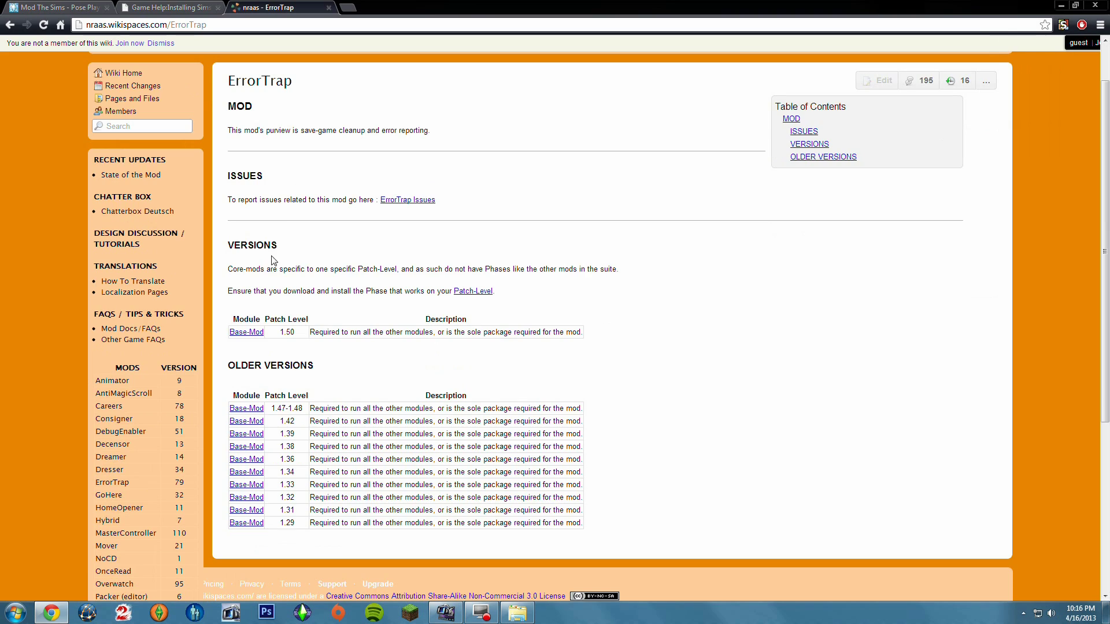
drag(228, 344, 293, 333)
click(283, 344)
click(307, 338)
click(248, 334)
Download the non-Steam NRaas_ErrorTrap_P150_V79.zip and show the full downloads list
scroll(250, 336, down, 2)
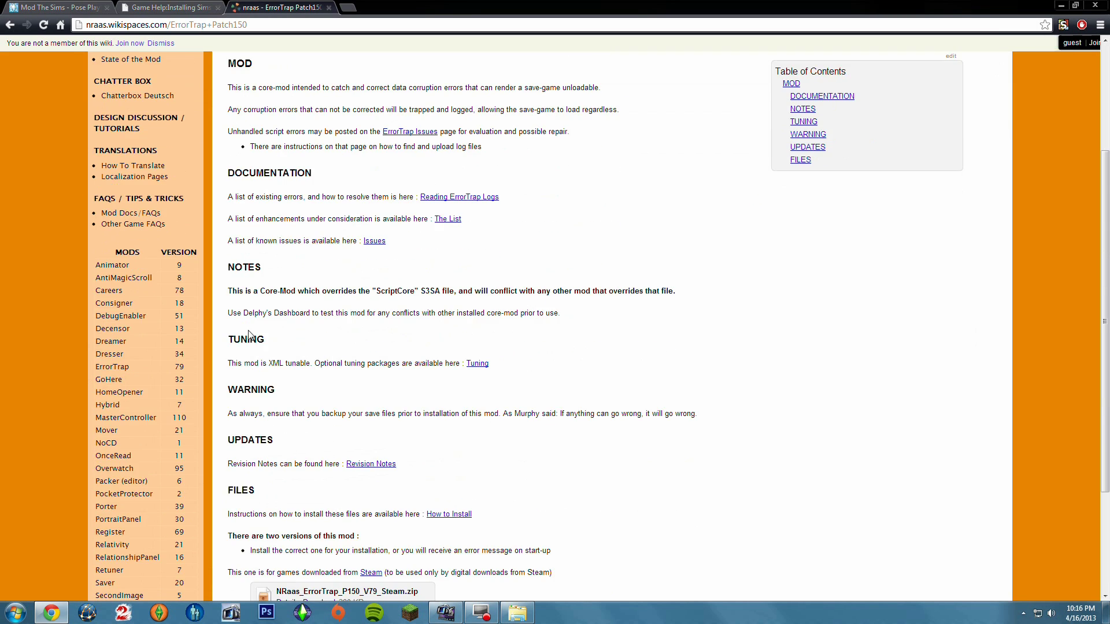
scroll(250, 336, down, 3)
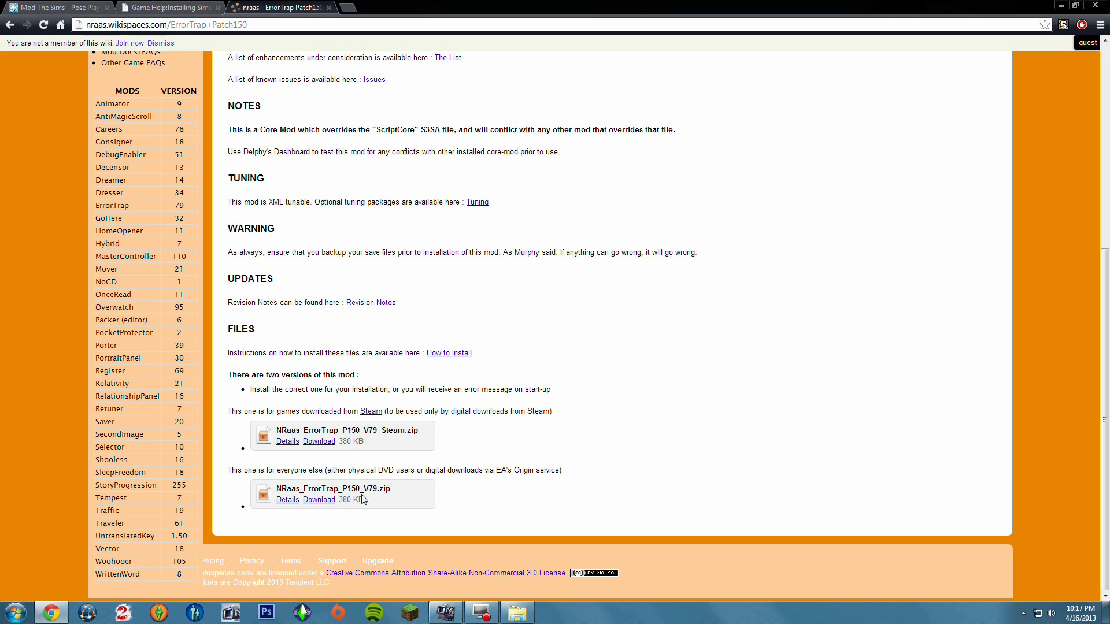
click(319, 500)
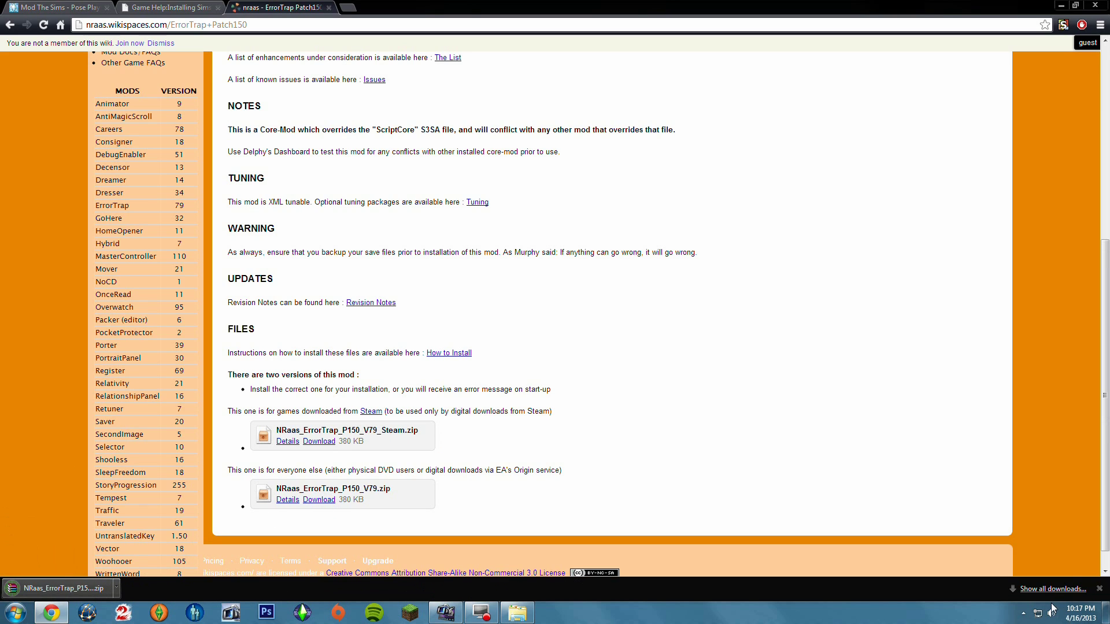
click(1053, 588)
Extract NRaas_ErrorTrap_P150_V79.zip from Downloads into Documents\Electronic Arts\The Sims 3\Mods 1\Packages
click(127, 129)
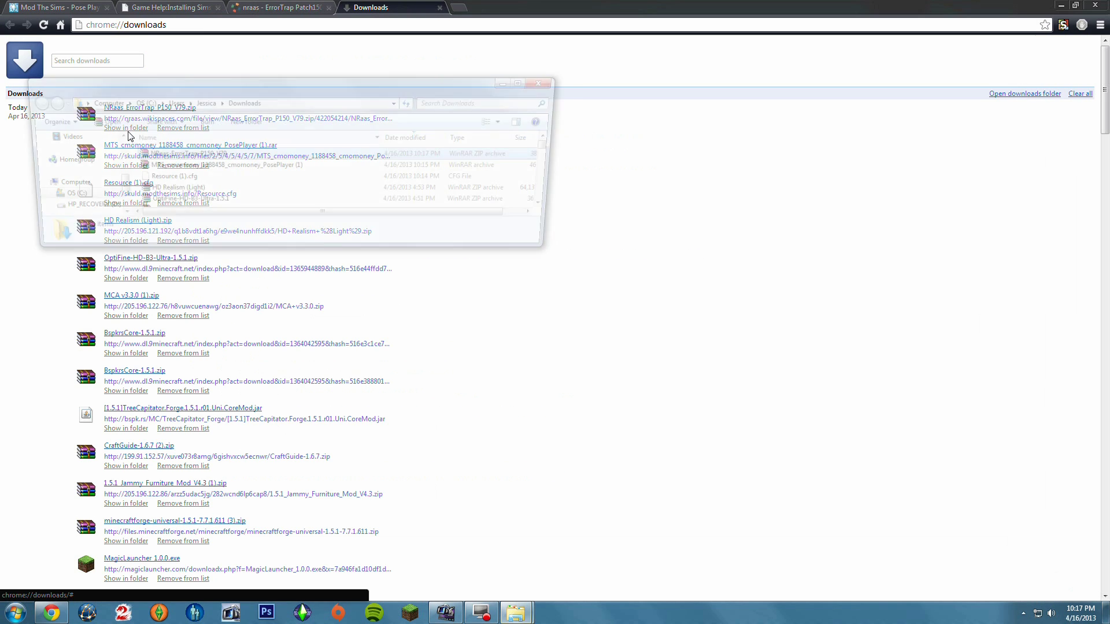
click(530, 82)
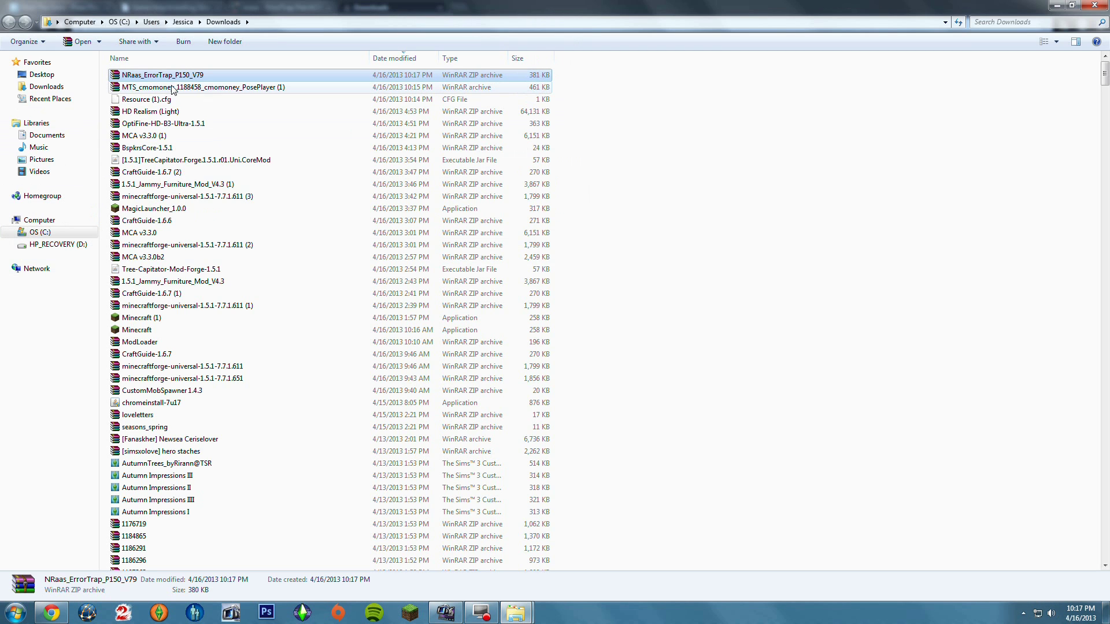
right_click(180, 76)
click(218, 97)
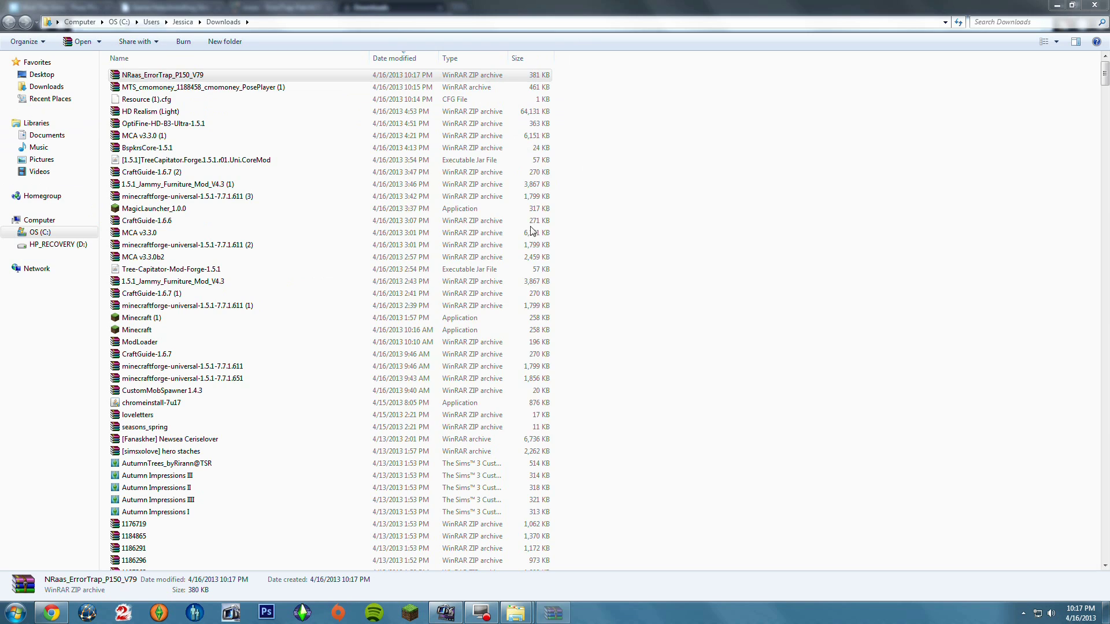
click(562, 246)
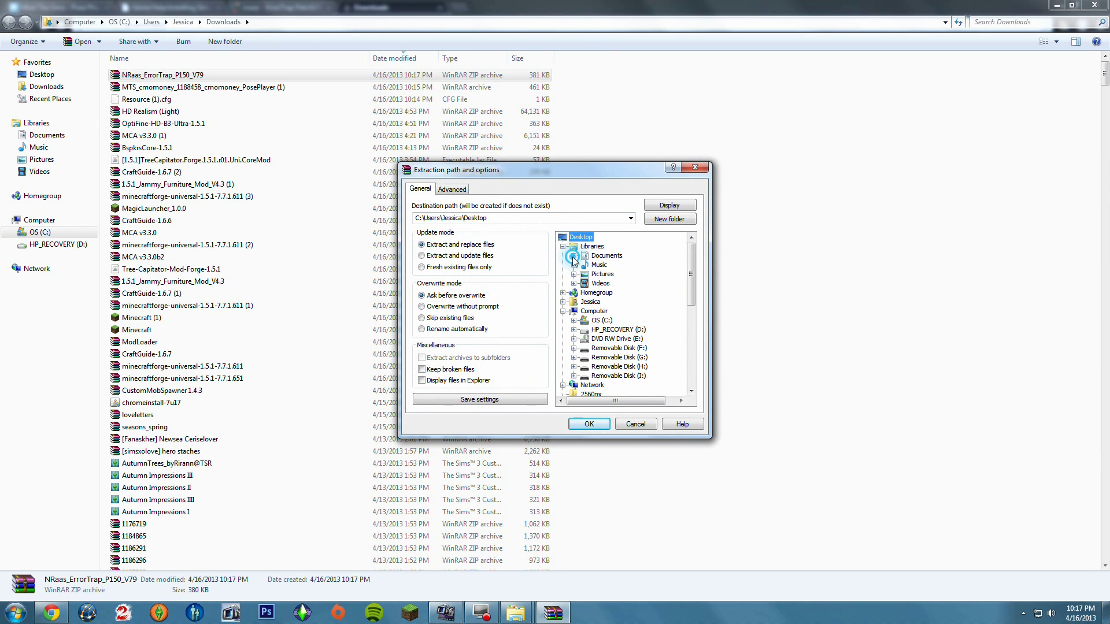
click(573, 256)
click(584, 311)
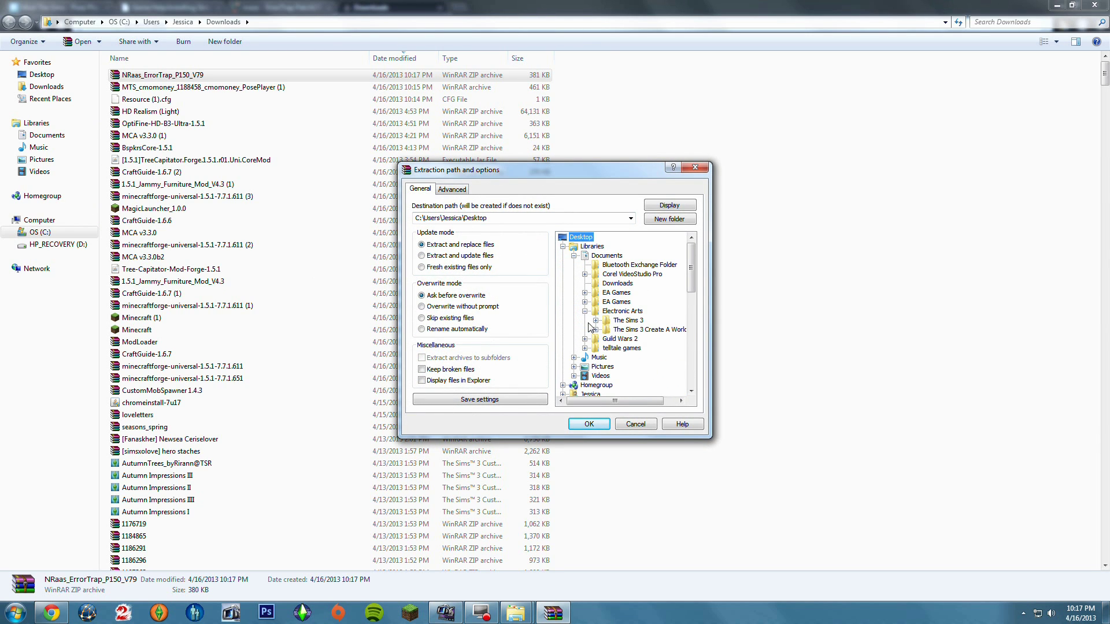
click(596, 321)
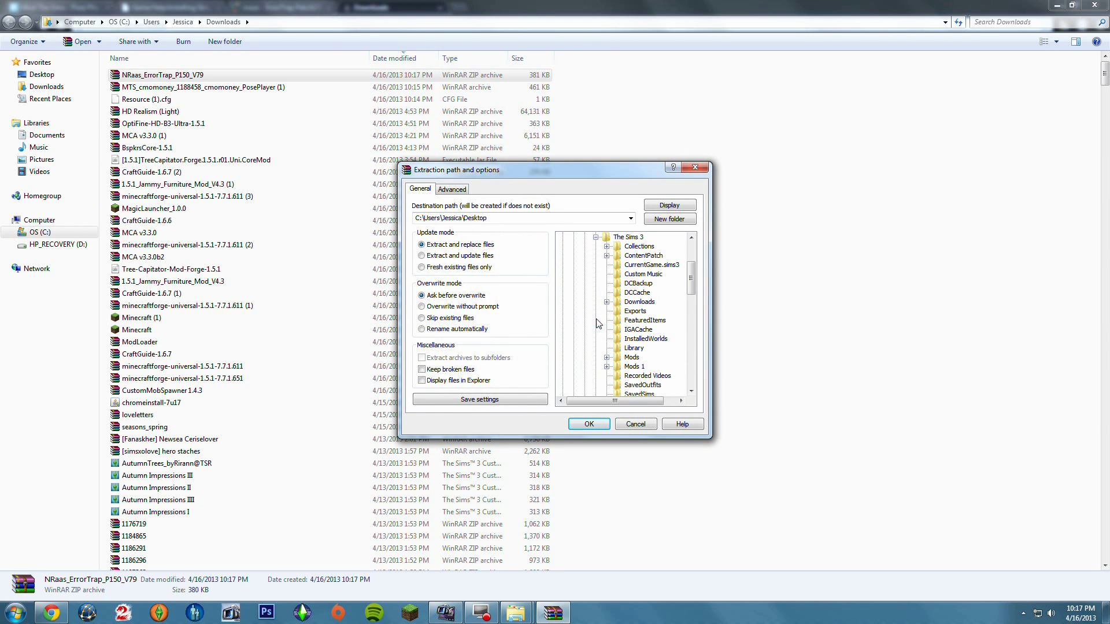
click(606, 367)
click(647, 376)
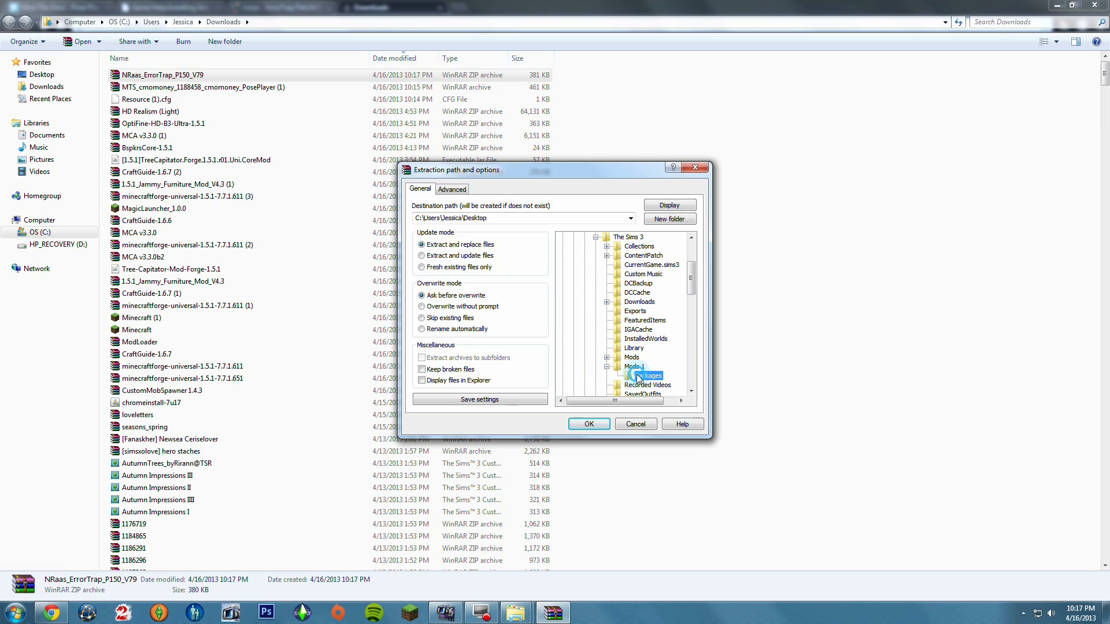
click(589, 423)
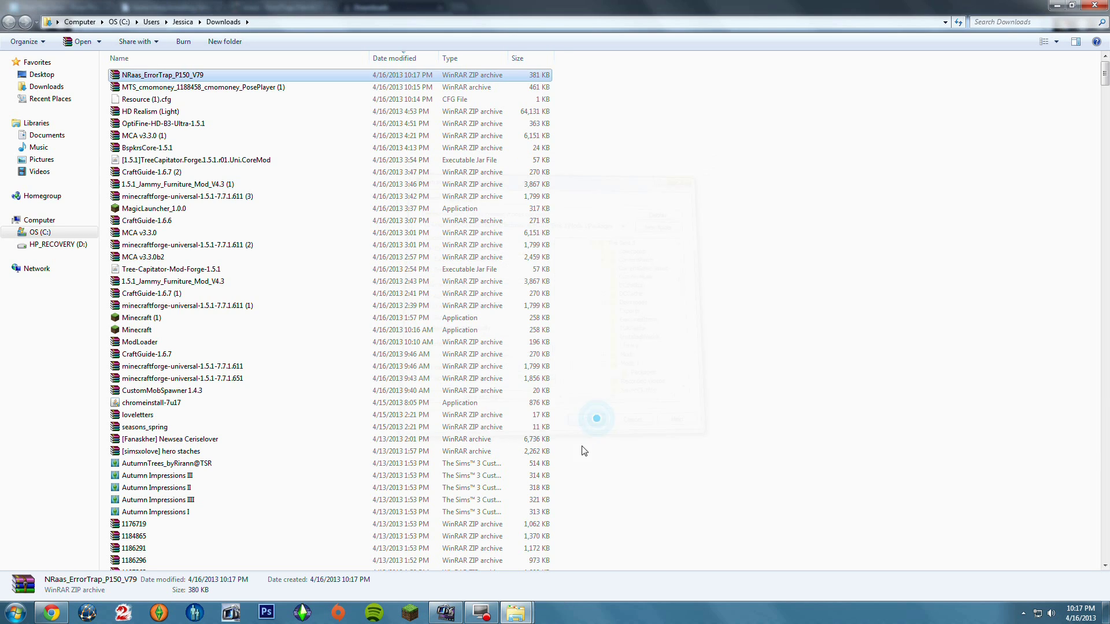
Open Mods 1\Packages and confirm NRaas_ErrorTrap.package sits beside cmomoney_PosePlayer.package
mouse_move(516, 611)
click(466, 541)
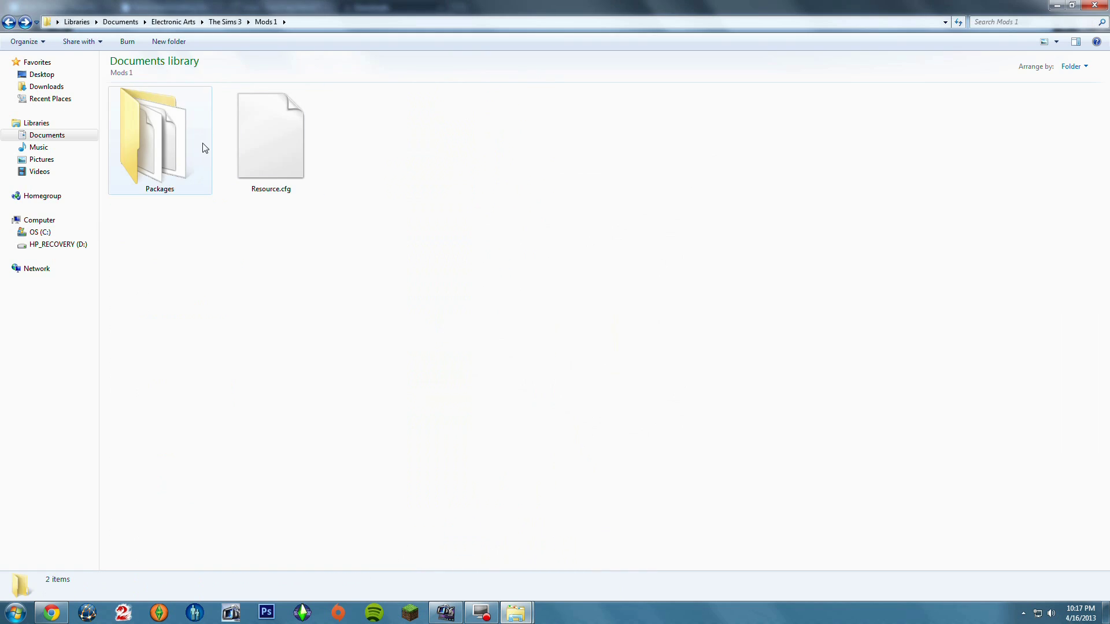
double_click(203, 149)
drag(472, 207, 109, 86)
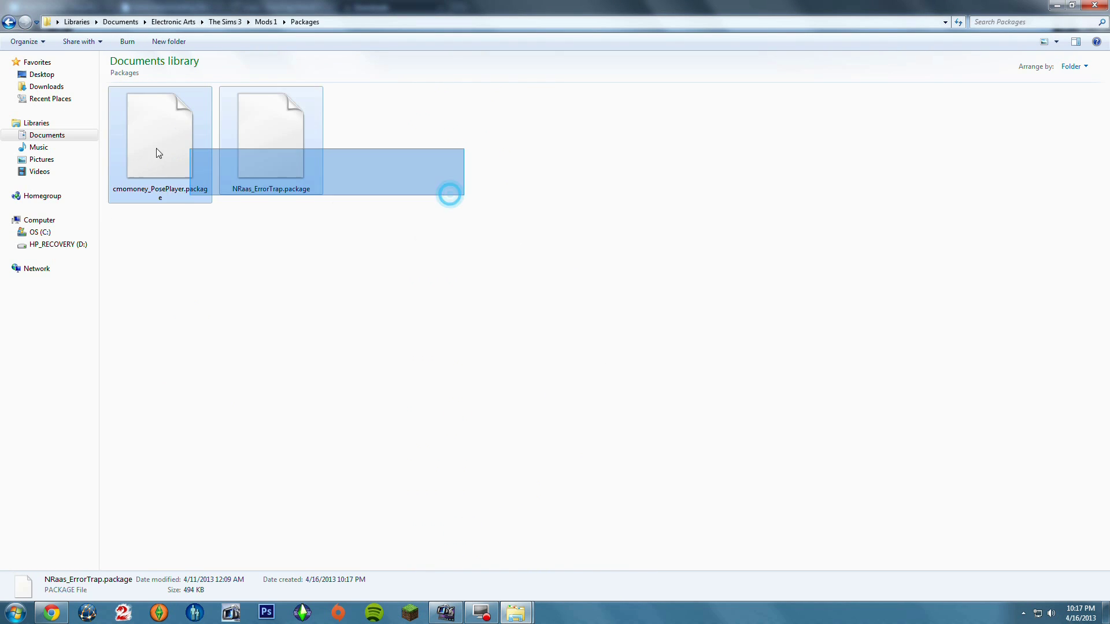
click(243, 258)
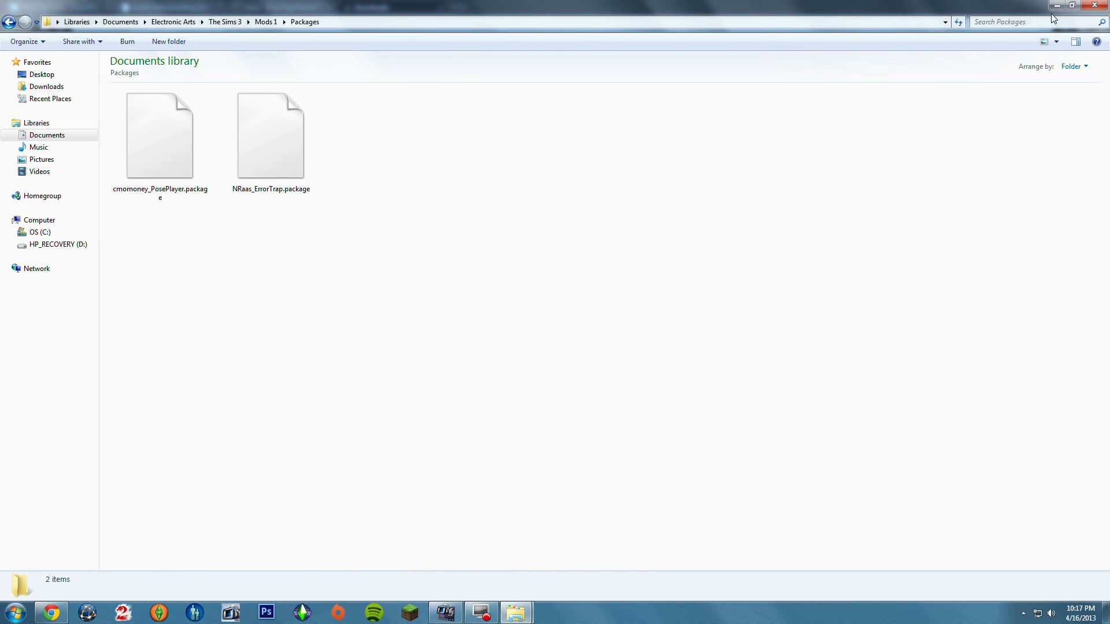